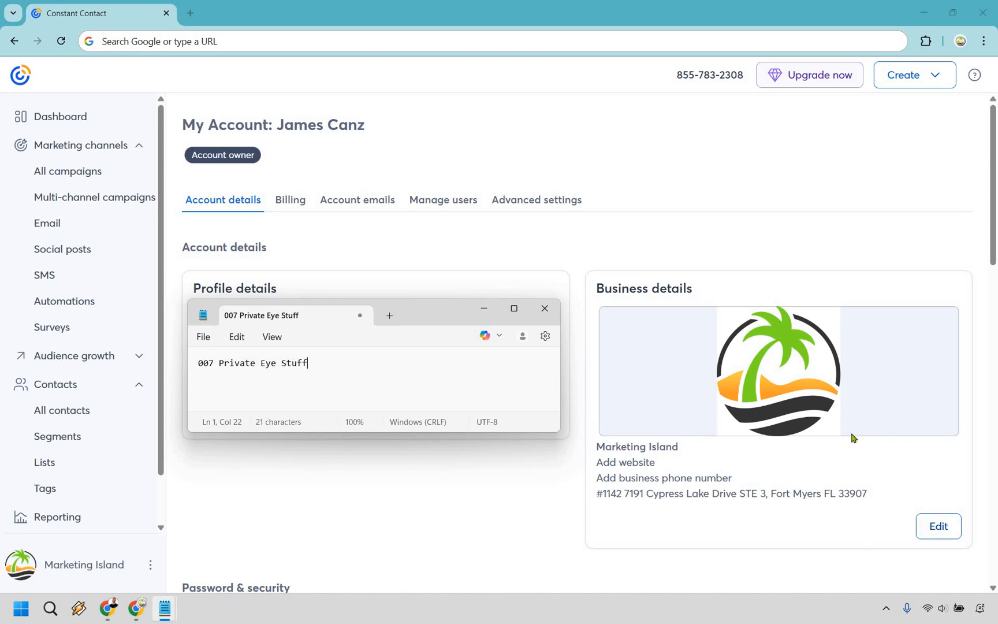
# Step: Edit the business details and save them
pyautogui.click(930, 526)
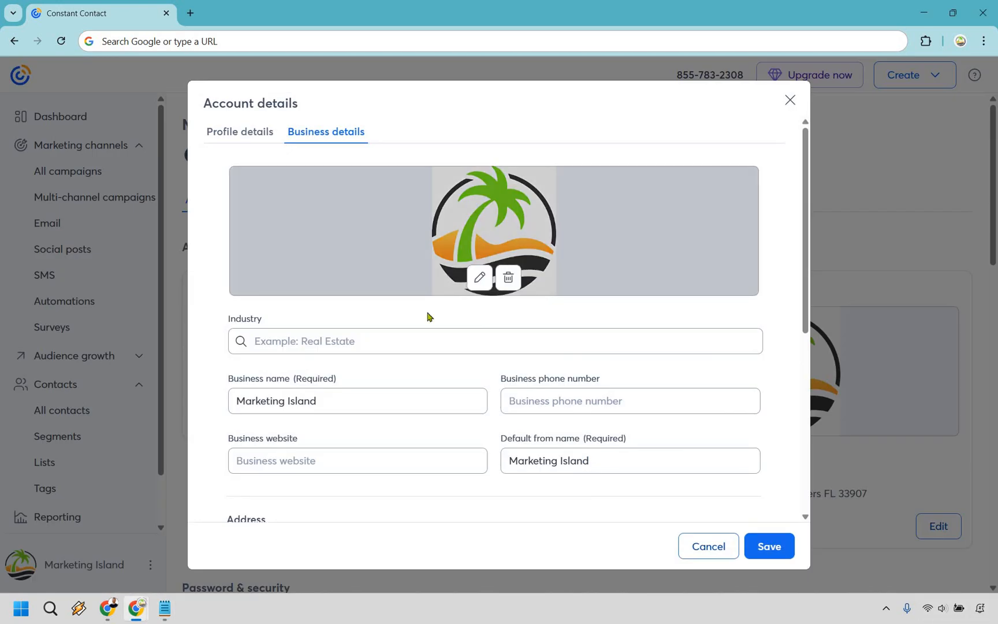
pyautogui.scroll(-1, 379, 325)
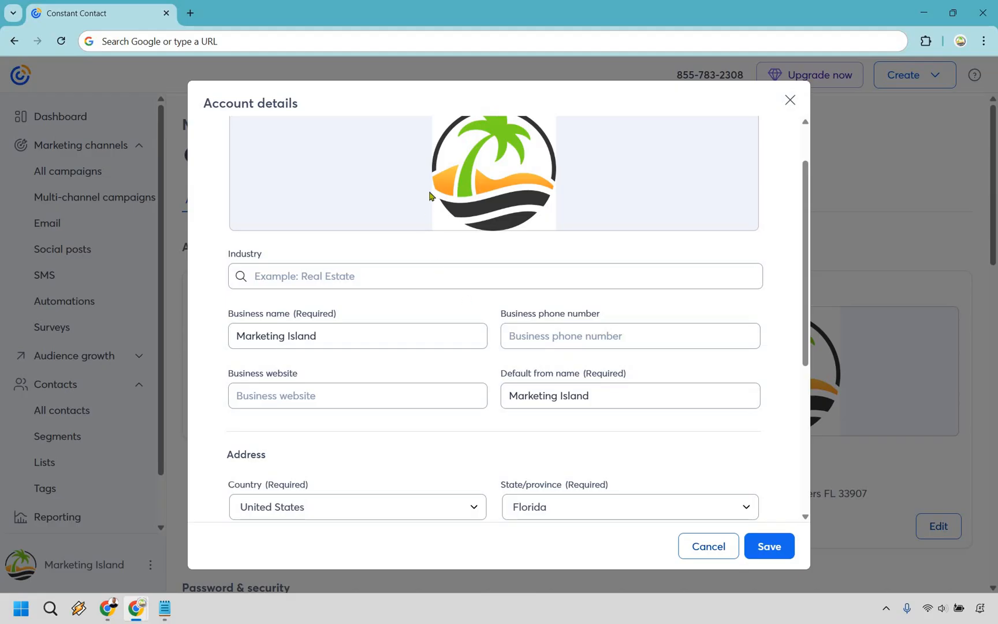
pyautogui.scroll(-4, 430, 196)
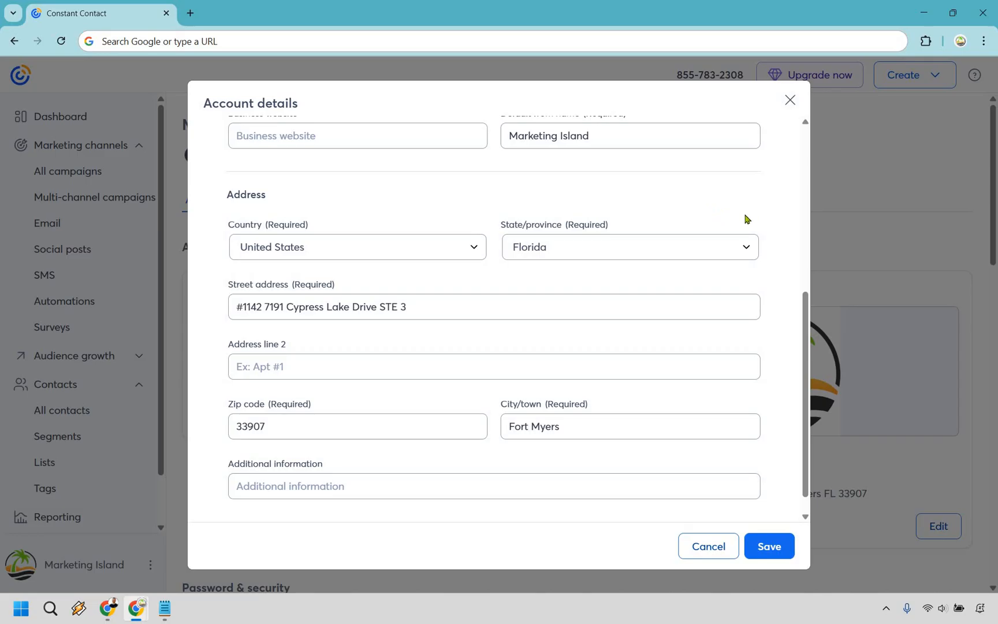
pyautogui.click(768, 548)
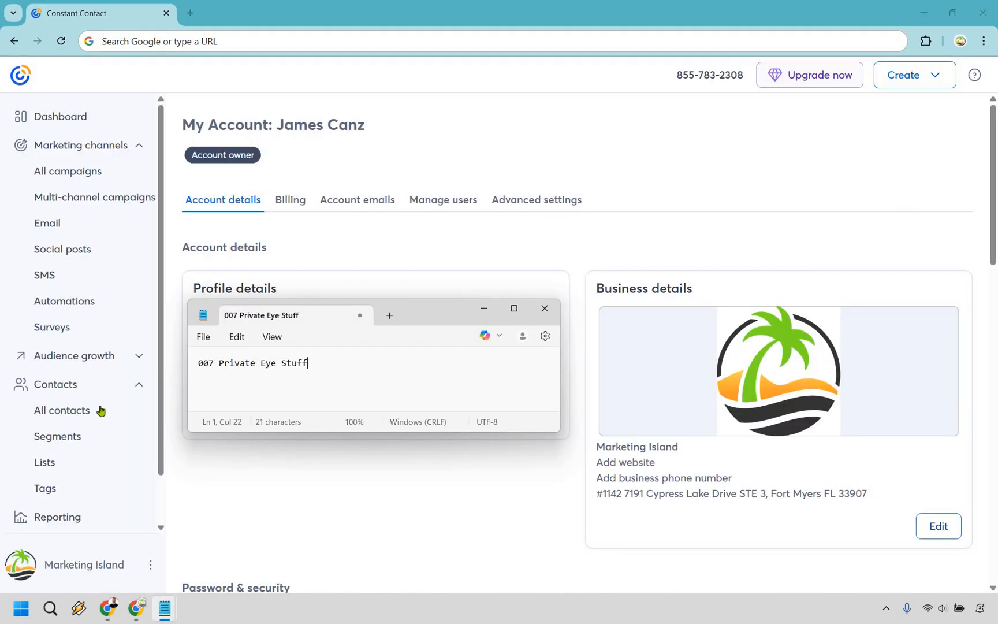
# Step: Manually add a contact's email address to the My Contacts list and import it
pyautogui.click(63, 465)
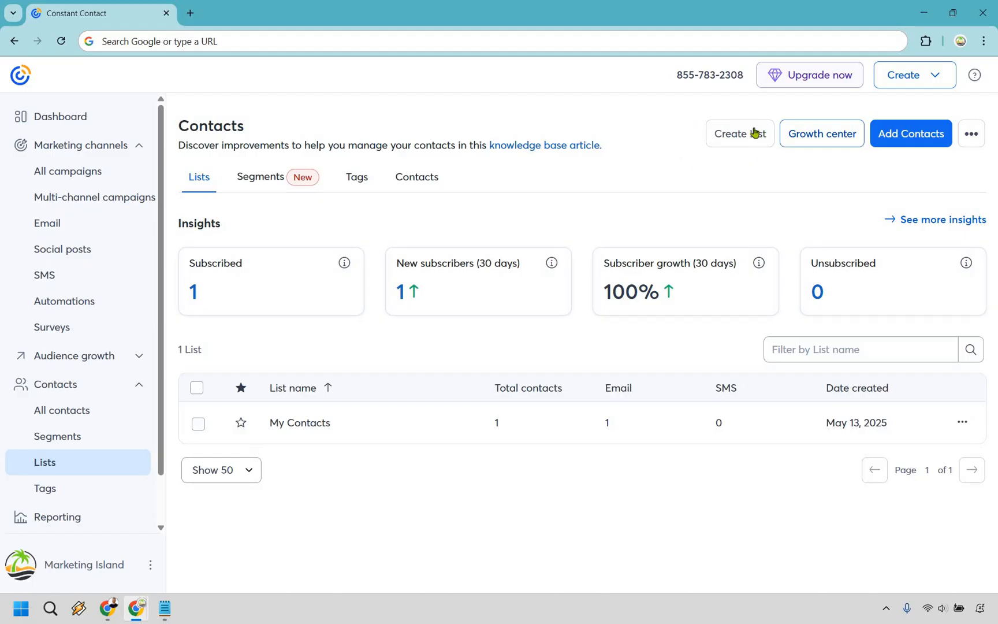
pyautogui.click(723, 139)
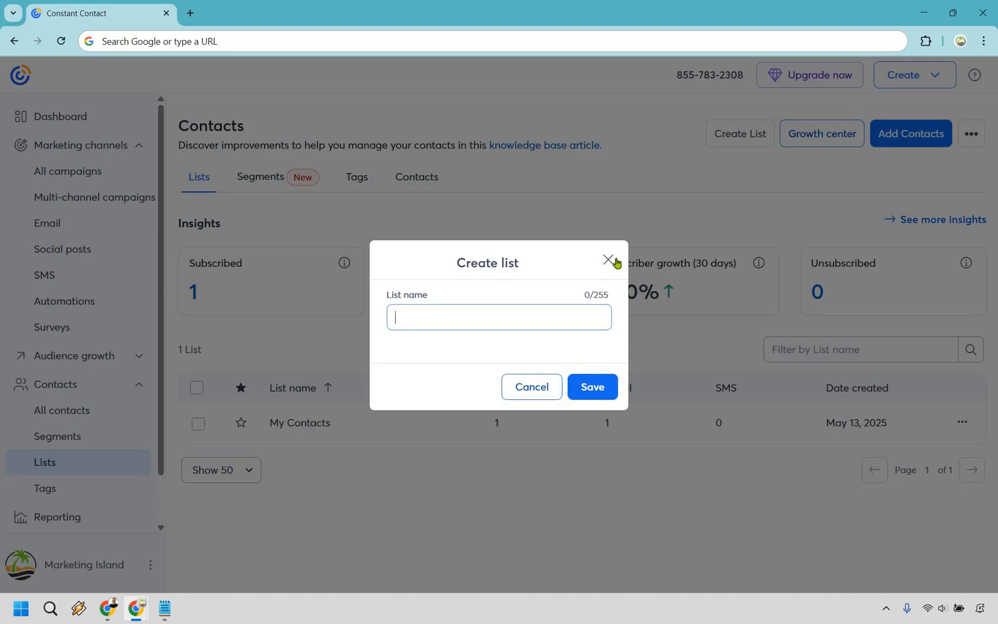
pyautogui.click(615, 262)
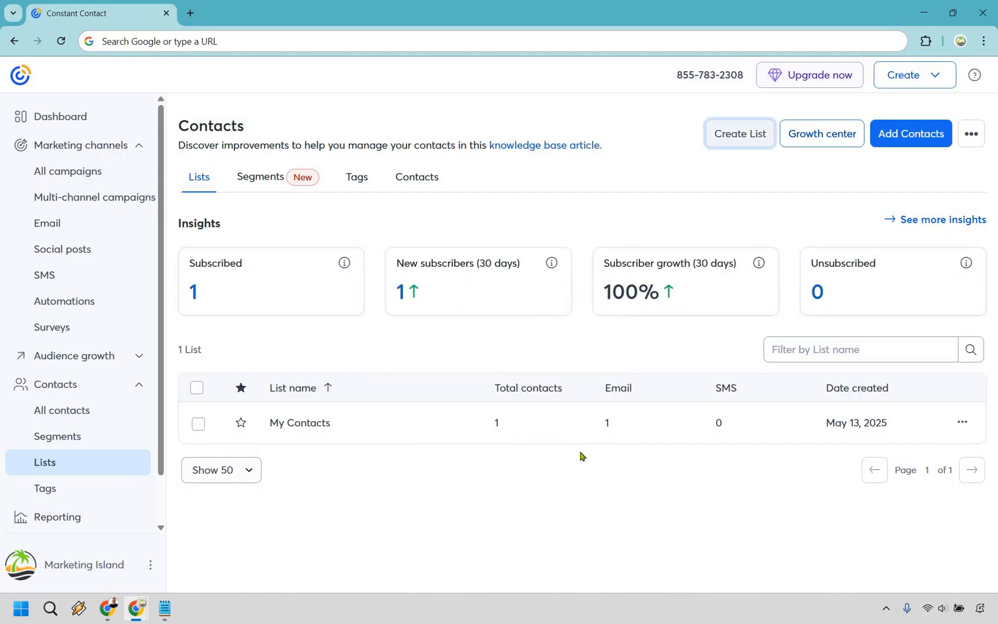
pyautogui.click(916, 133)
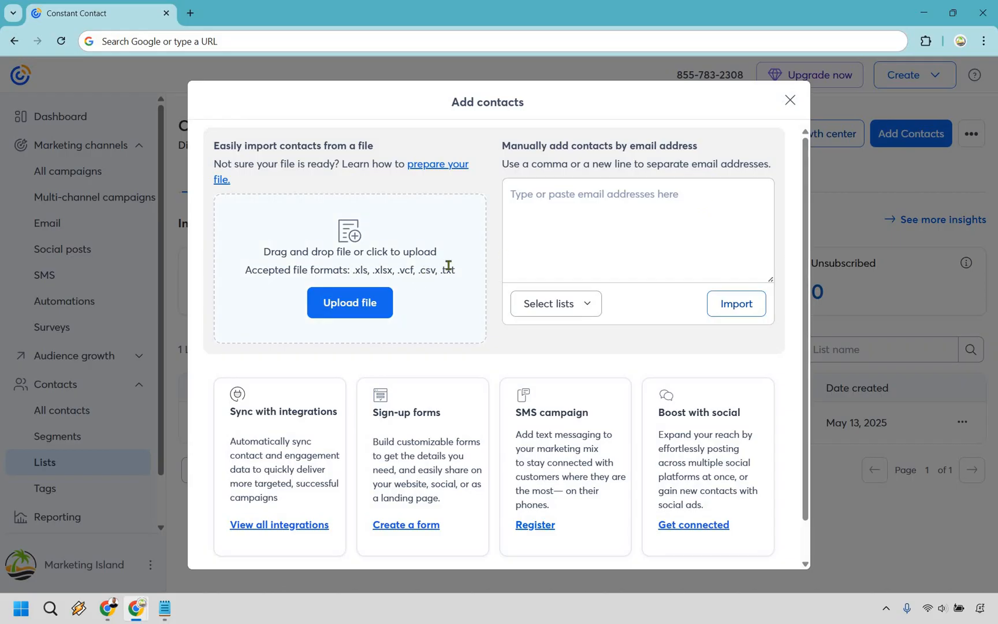
pyautogui.click(566, 203)
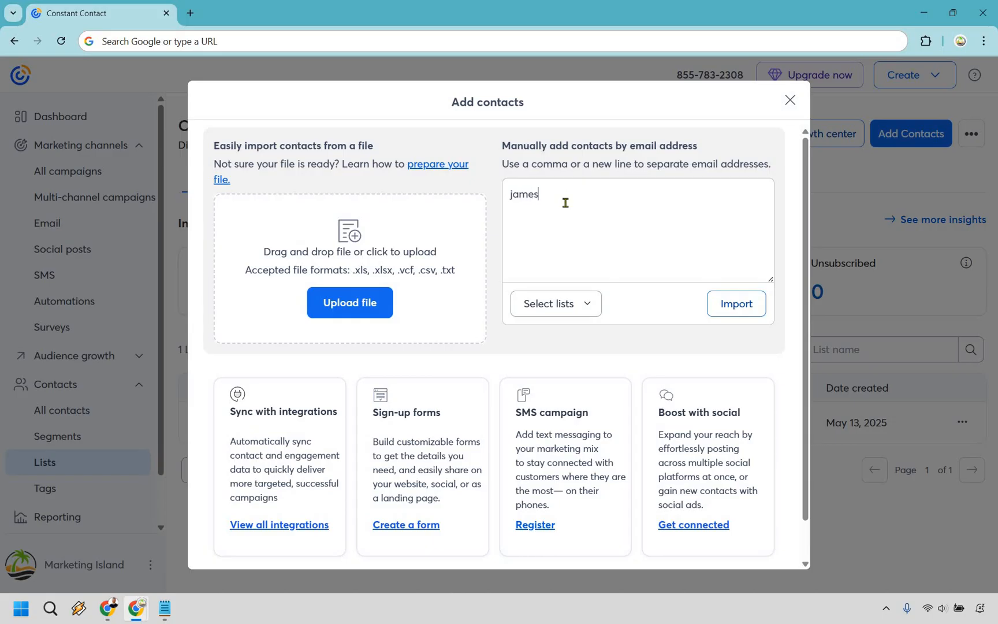
pyautogui.click(578, 315)
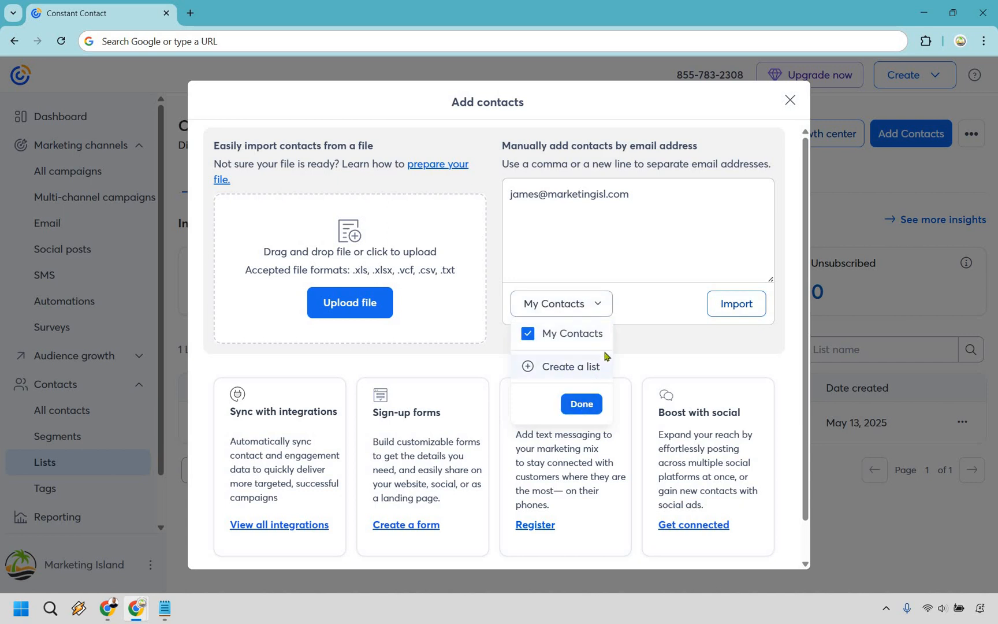
pyautogui.click(723, 311)
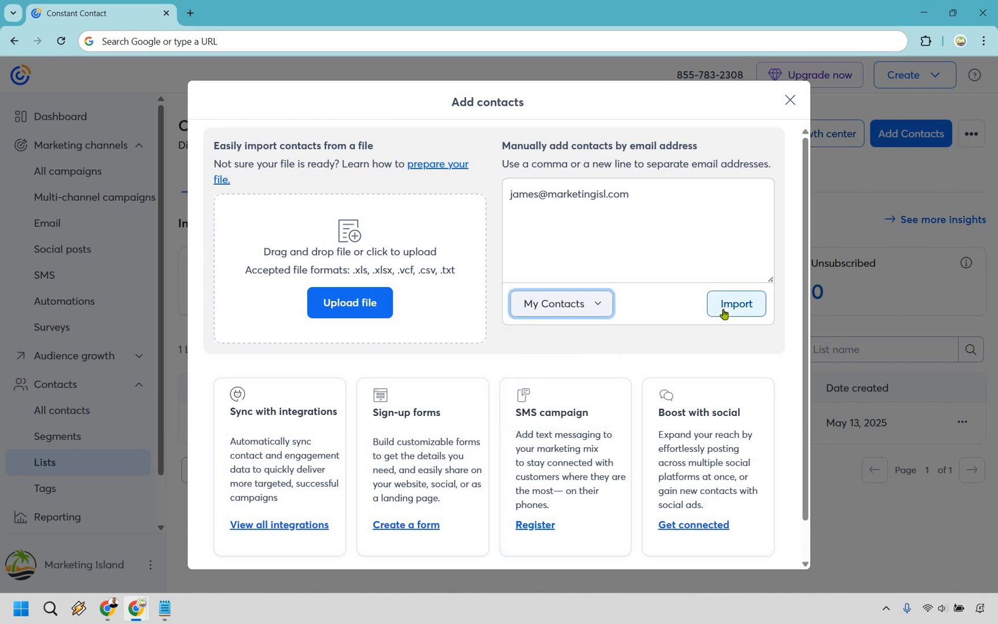
pyautogui.click(724, 313)
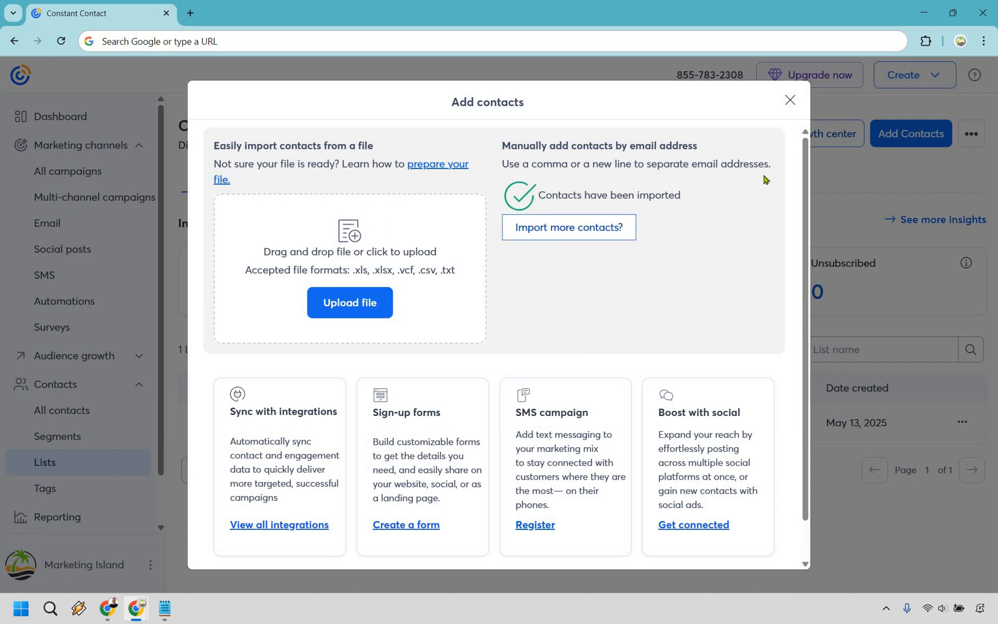
pyautogui.click(789, 101)
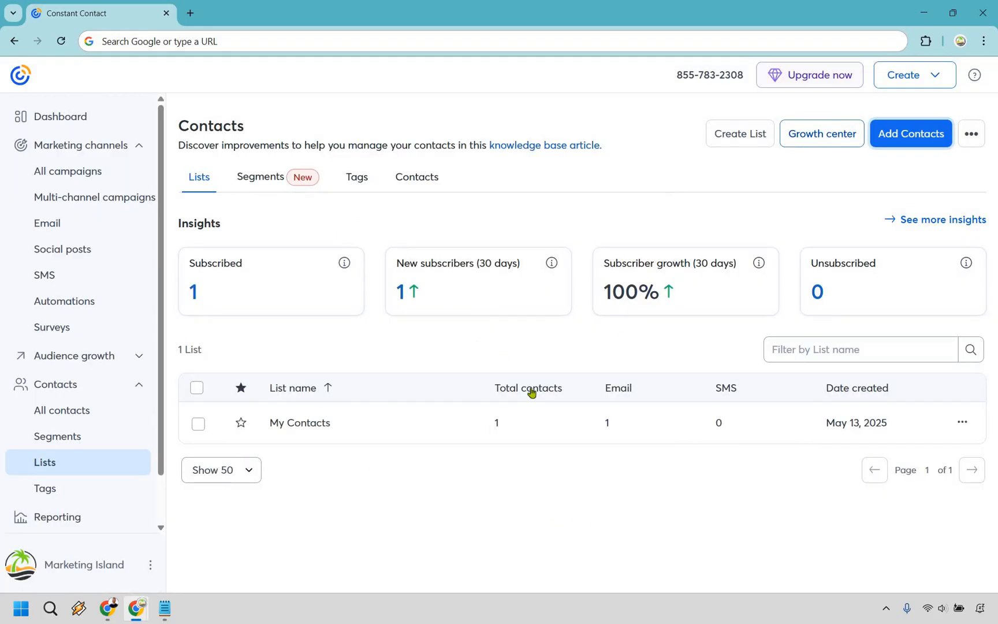
# Step: Reload the lists page so My Contacts shows 2 contacts, then go to Email
pyautogui.rightClick(641, 210)
pyautogui.click(673, 260)
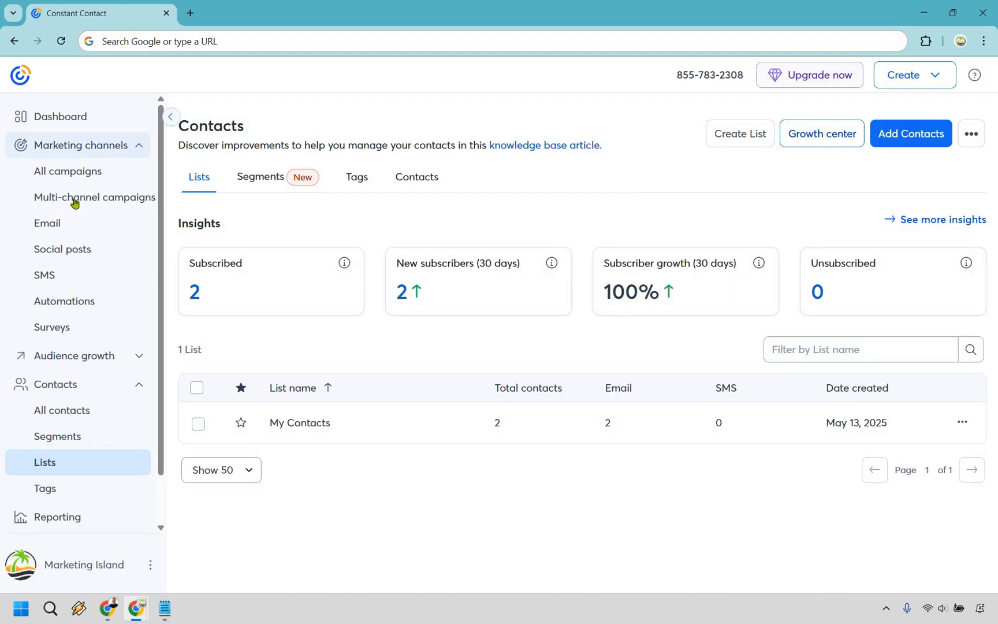
pyautogui.click(62, 231)
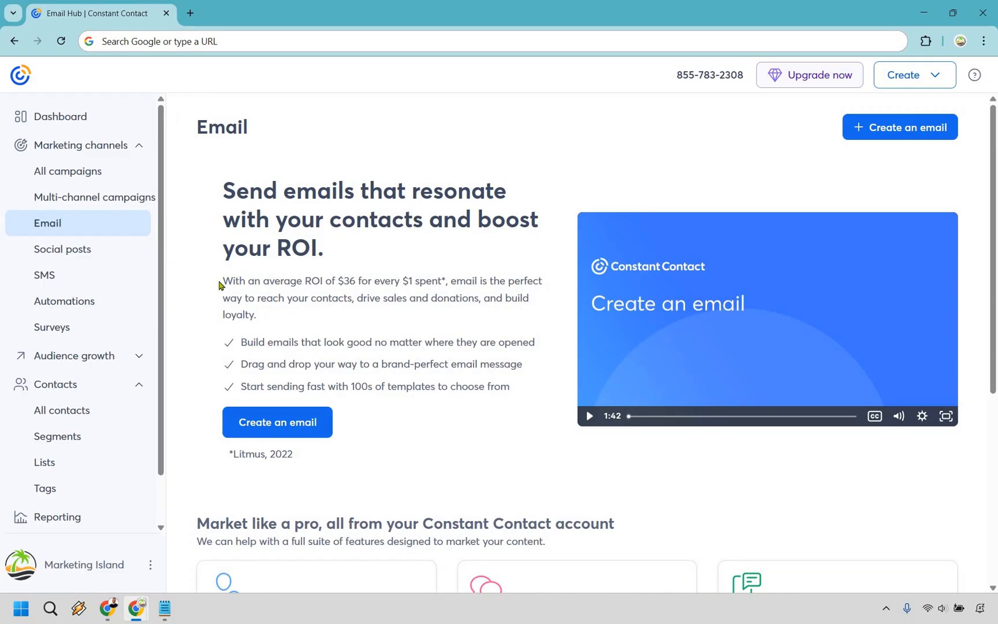
# Step: Choose Create an email on the Email page to reach the template choices
pyautogui.moveTo(223, 283); pyautogui.dragTo(441, 284)
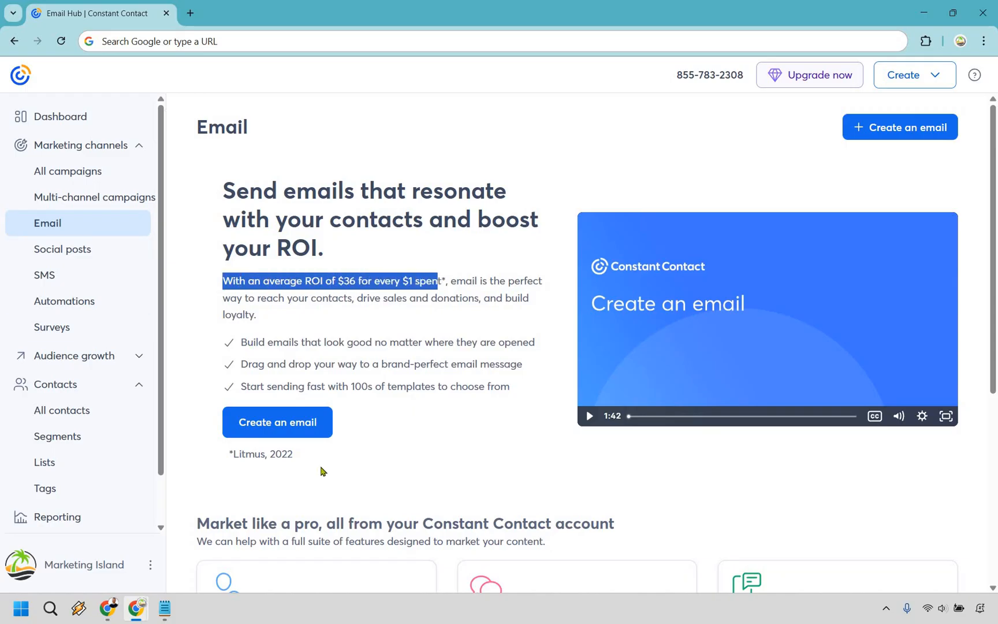
pyautogui.click(391, 454)
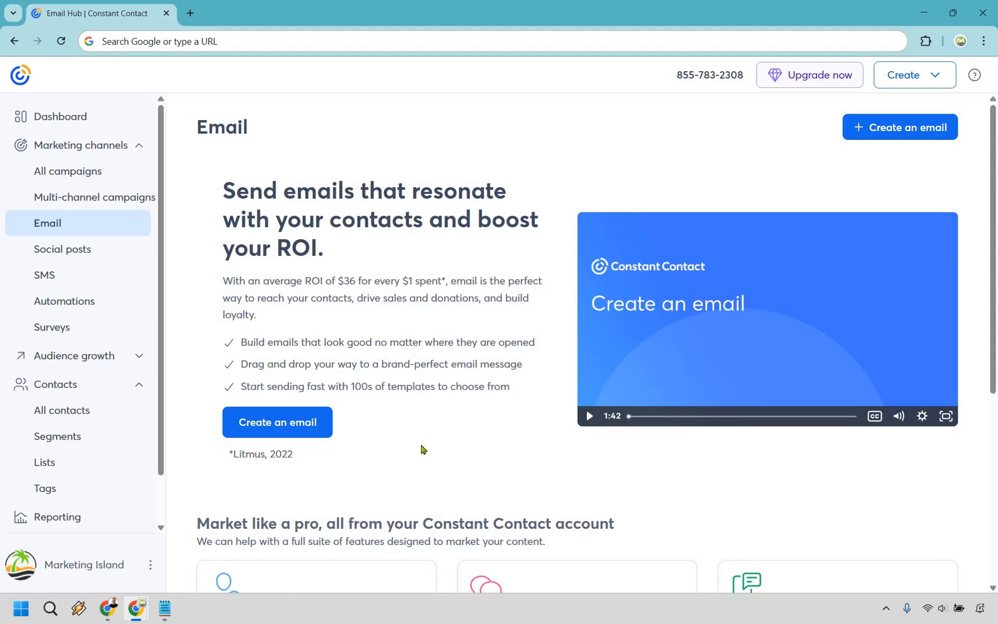
pyautogui.click(268, 422)
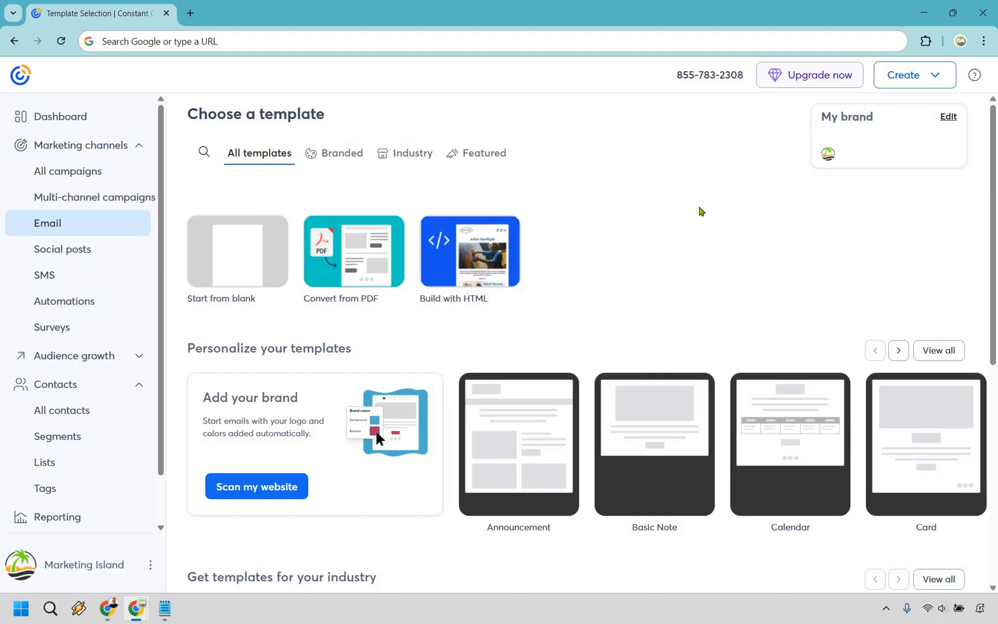
# Step: Browse the featured Newsletter templates, then start the email from the blank template
pyautogui.moveTo(220, 255)
pyautogui.scroll(-1, 611, 197)
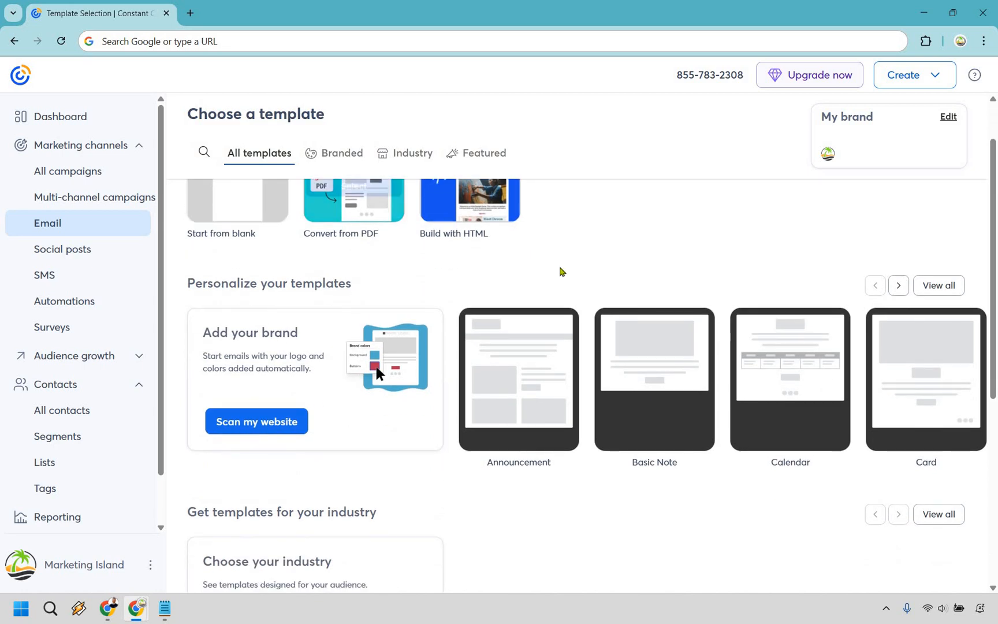
pyautogui.scroll(-2, 593, 303)
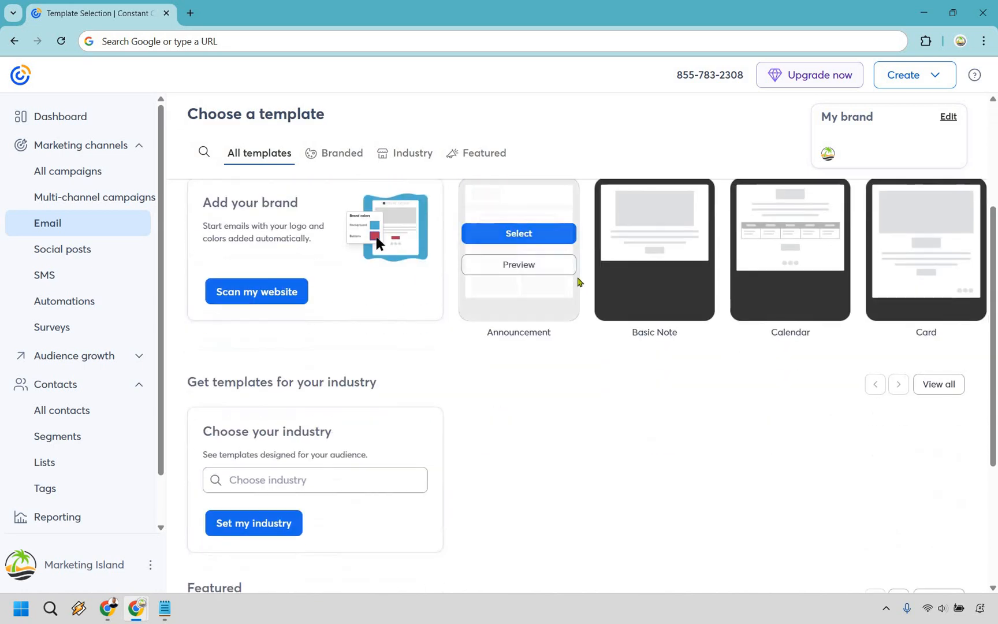
pyautogui.scroll(-3, 579, 281)
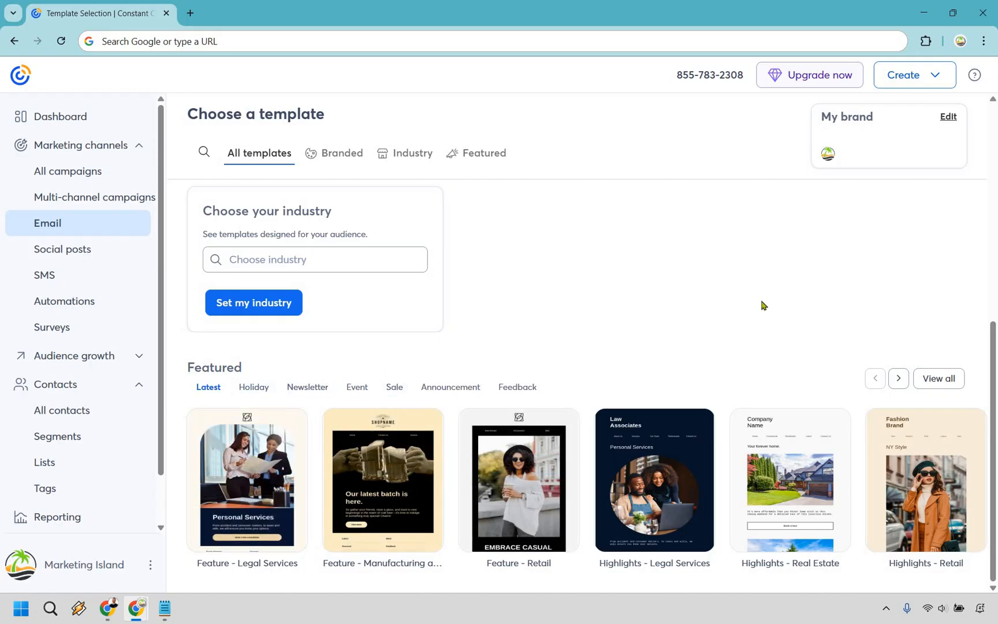
pyautogui.click(307, 387)
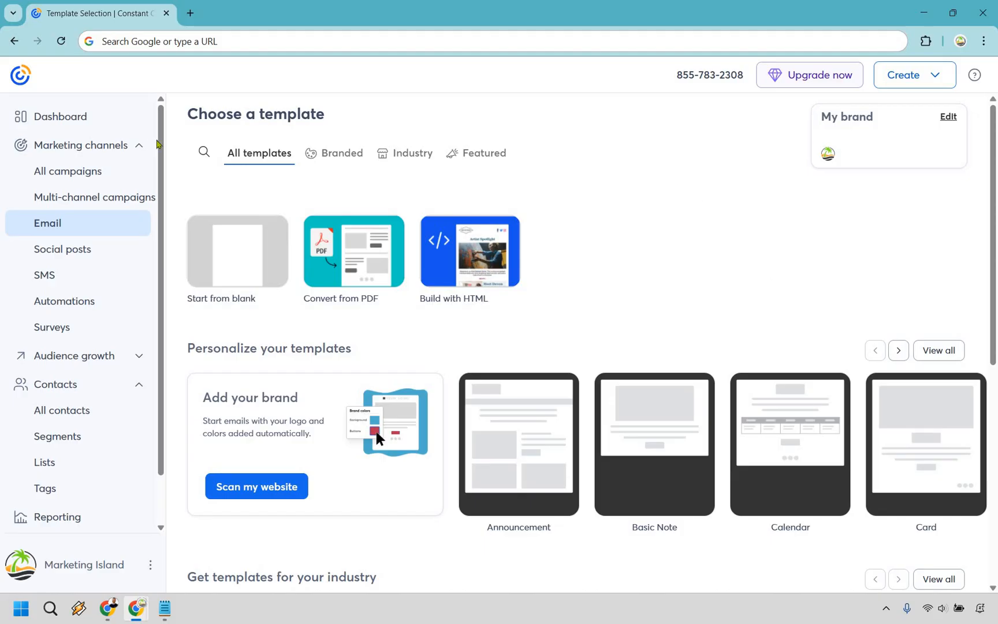
pyautogui.click(240, 253)
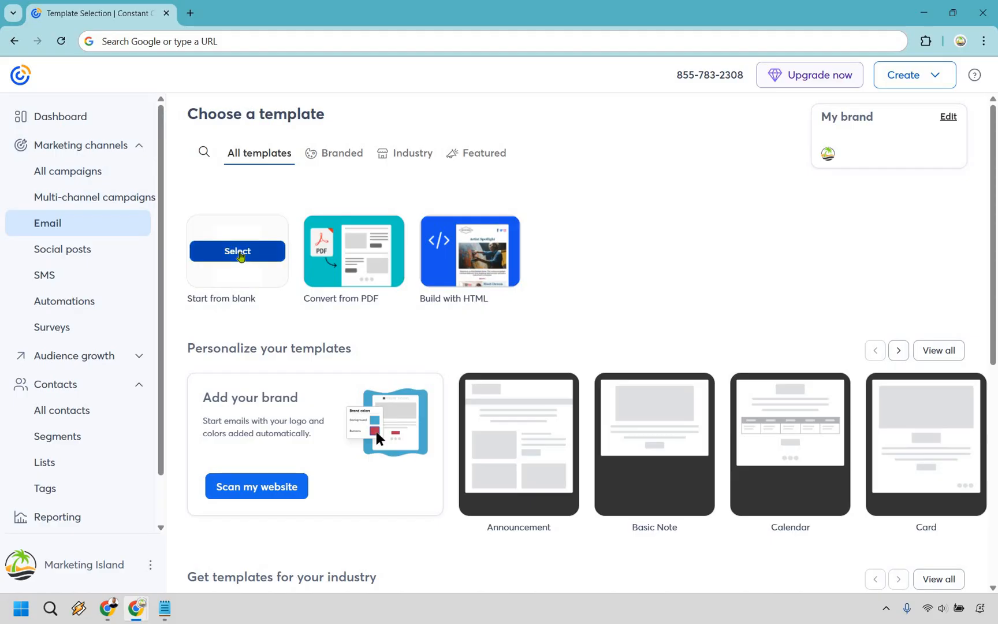
# Step: Paste 'ThriveCart Review' as the campaign name and save it
pyautogui.click(342, 119)
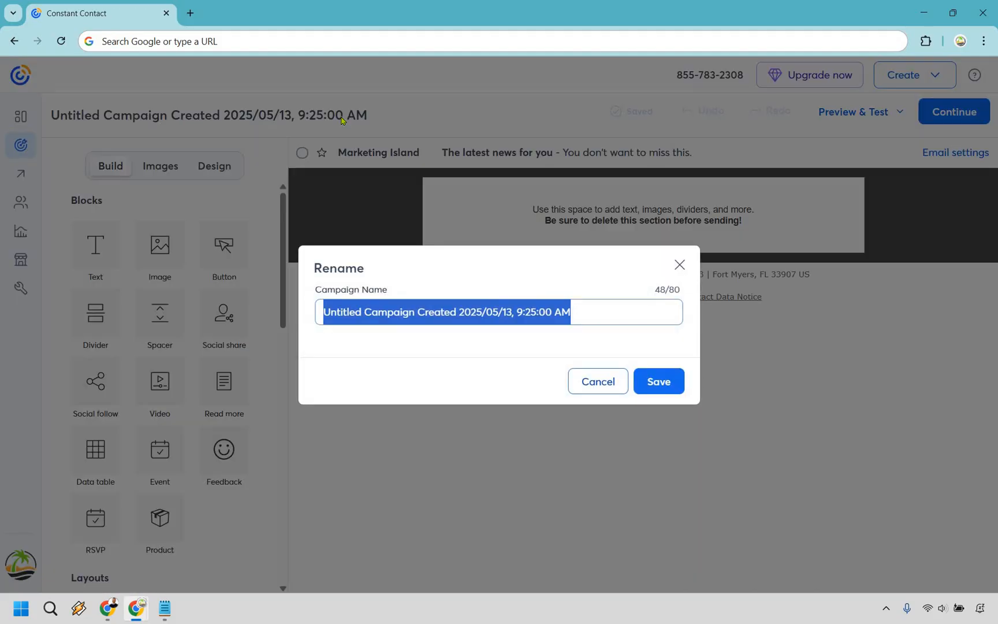
pyautogui.write('ThriveCart Review')
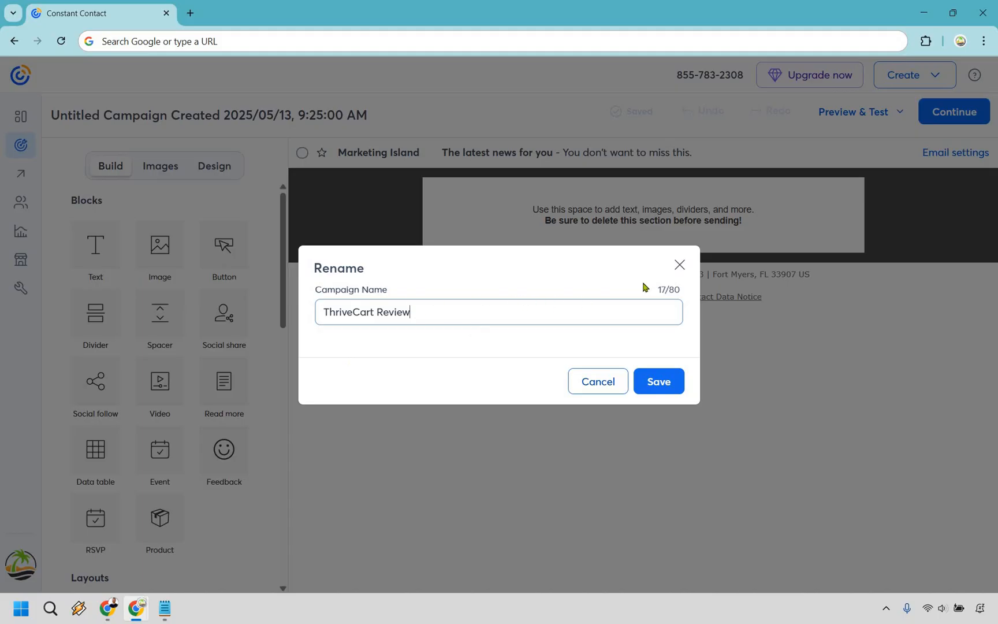
pyautogui.click(663, 381)
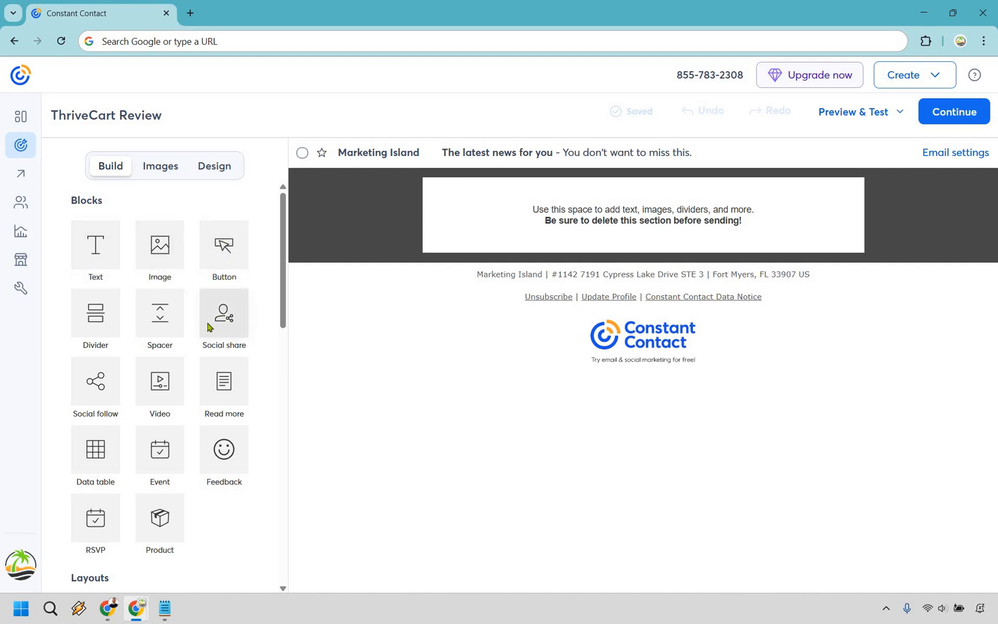
# Step: Add and then remove an image row, leaving only the placeholder text block
pyautogui.scroll(-5, 50, 343)
pyautogui.scroll(-1, 162, 335)
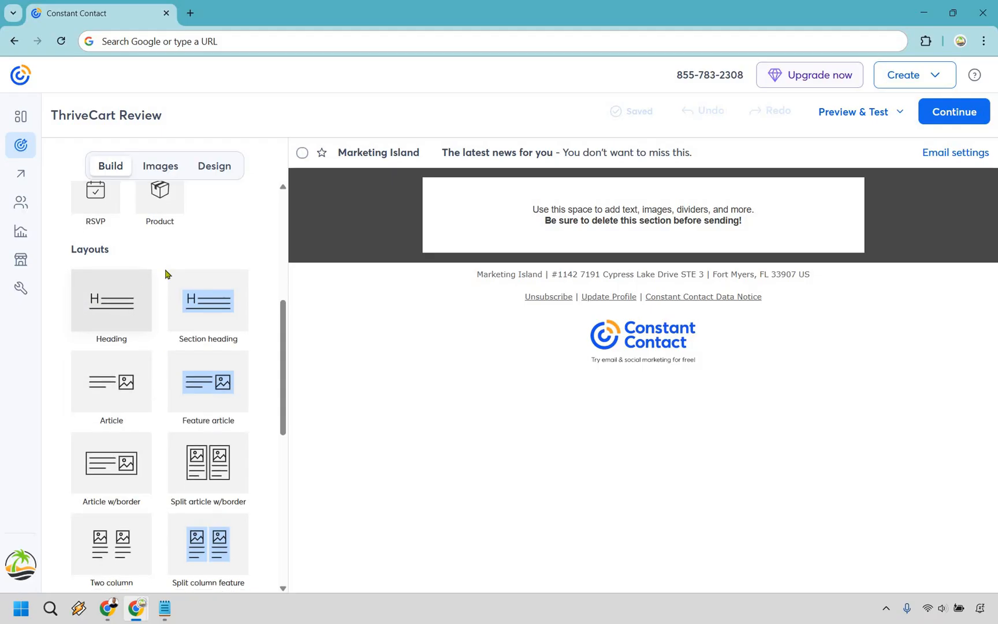
pyautogui.scroll(-2, 202, 323)
pyautogui.scroll(-1, 217, 298)
pyautogui.scroll(-4, 217, 298)
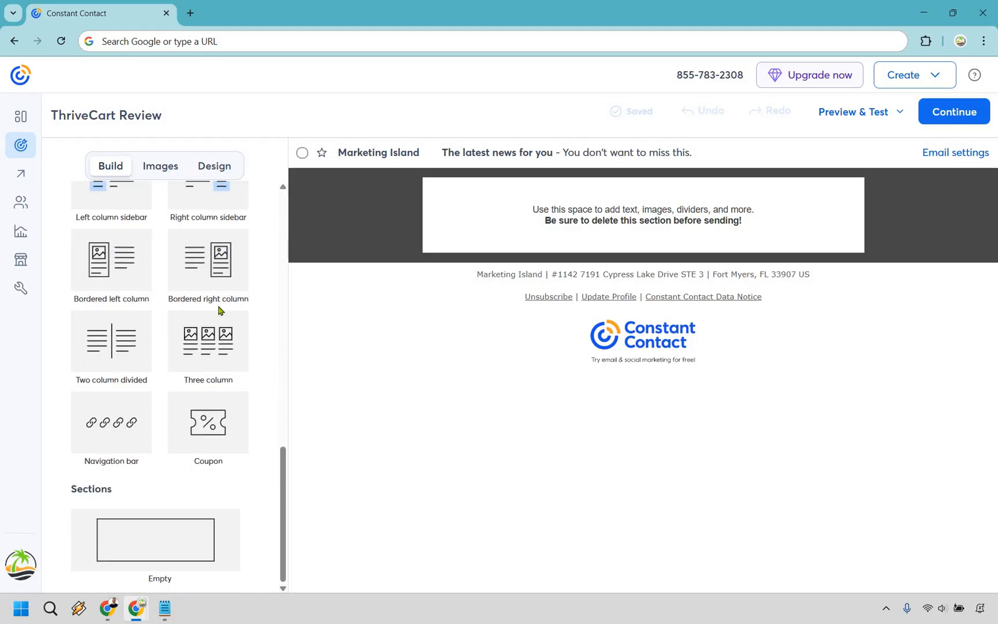
pyautogui.scroll(10, 220, 309)
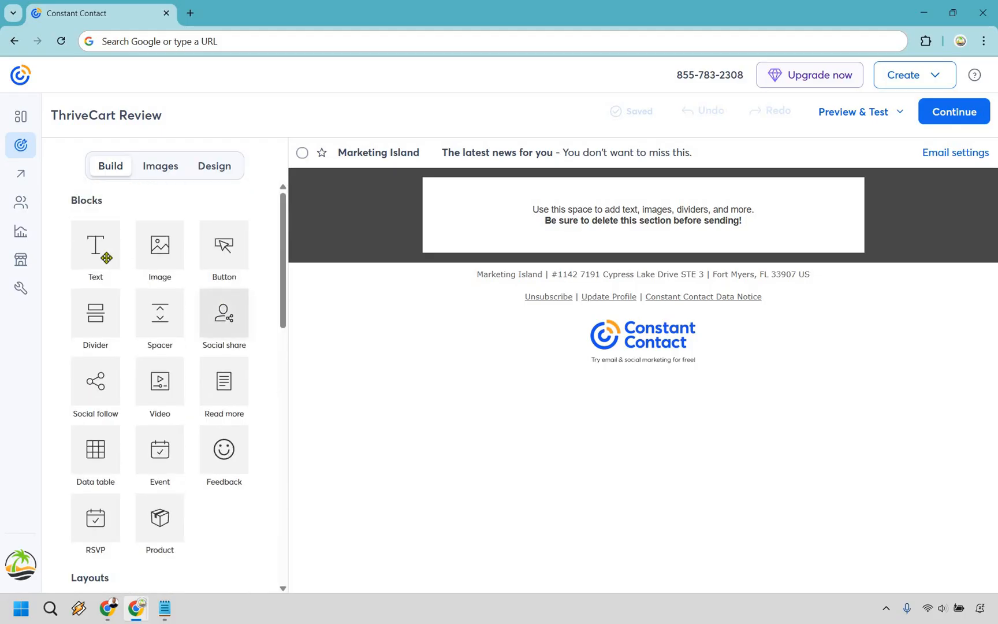
pyautogui.click(609, 205)
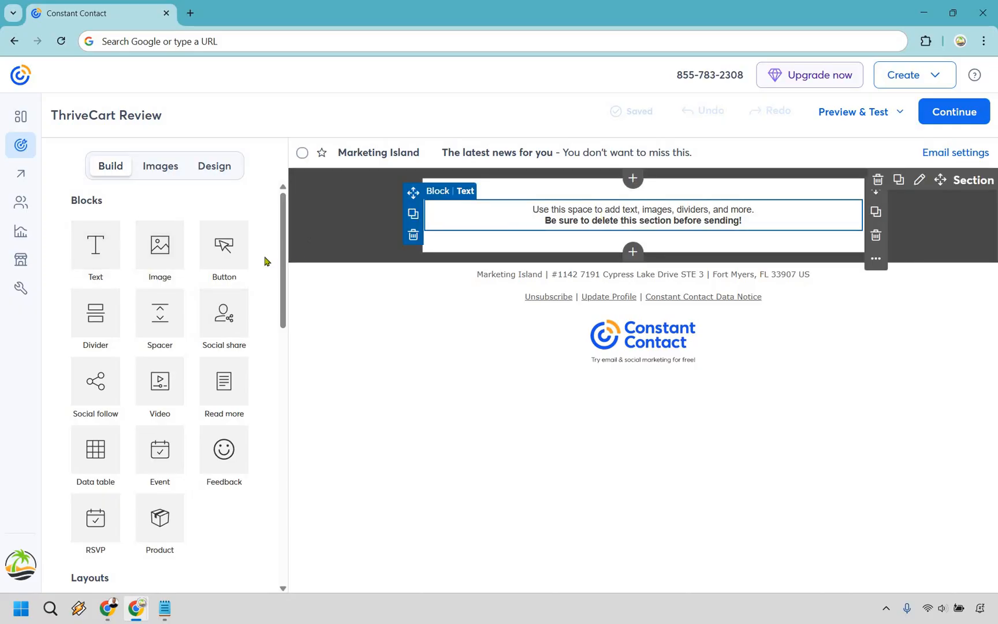
pyautogui.moveTo(161, 247); pyautogui.dragTo(788, 278)
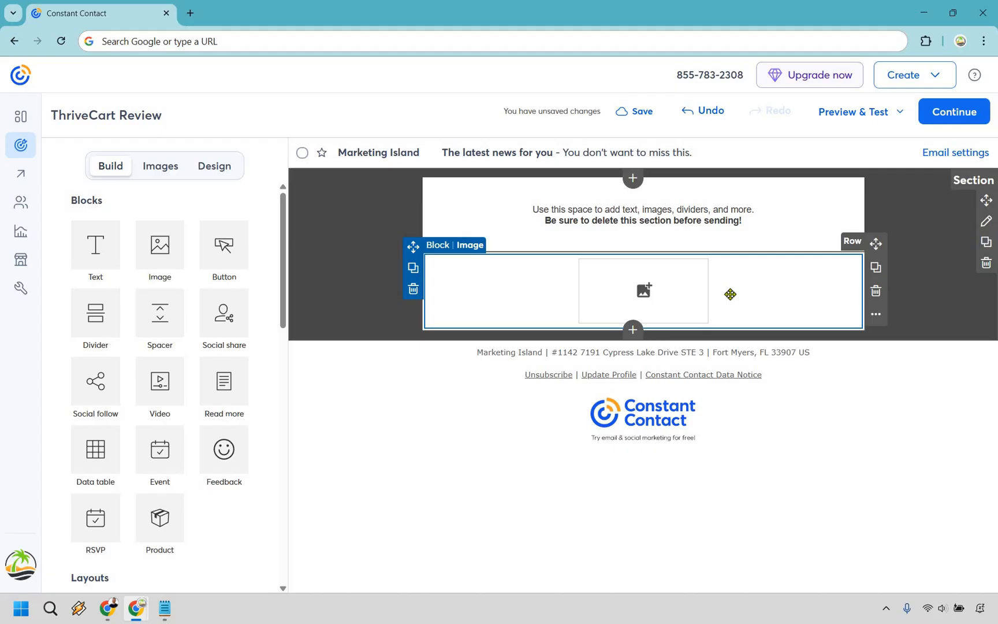
pyautogui.click(877, 292)
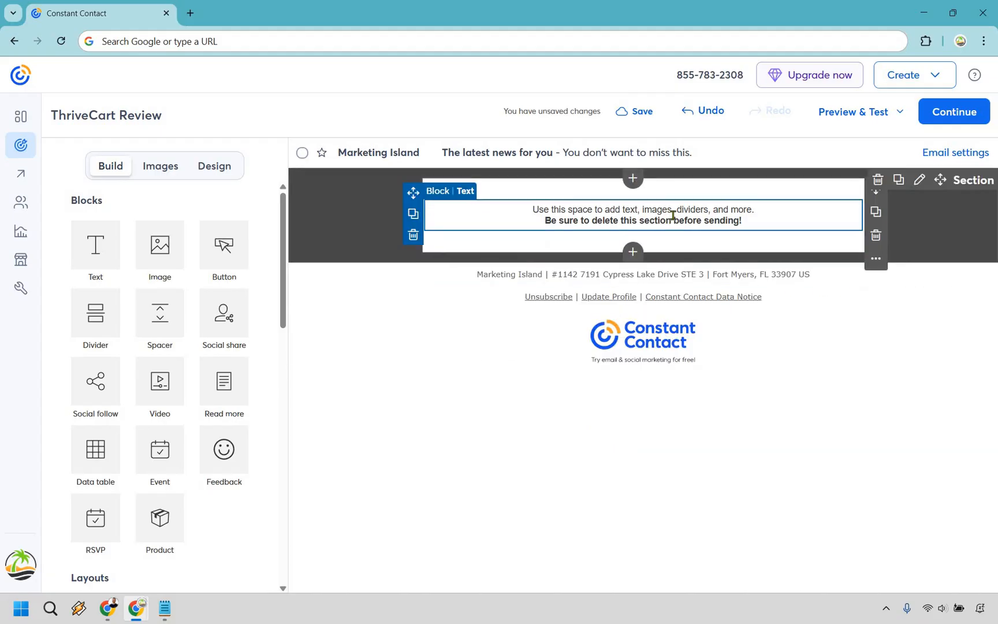
# Step: Select all the placeholder text and set its alignment to Align Left
pyautogui.click(746, 221)
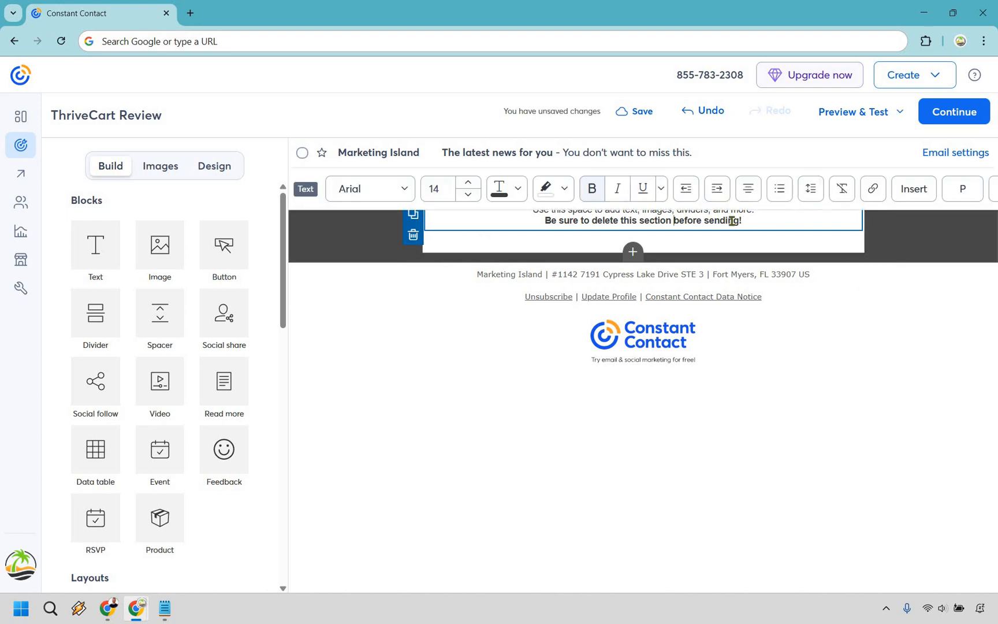
pyautogui.hotkey('ctrl', 'a')
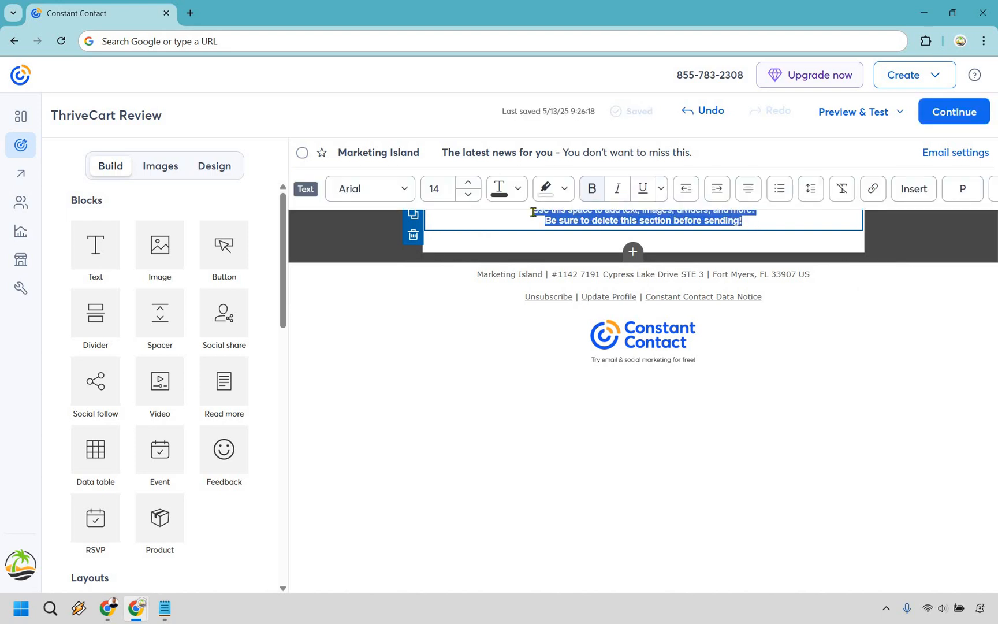
pyautogui.click(747, 195)
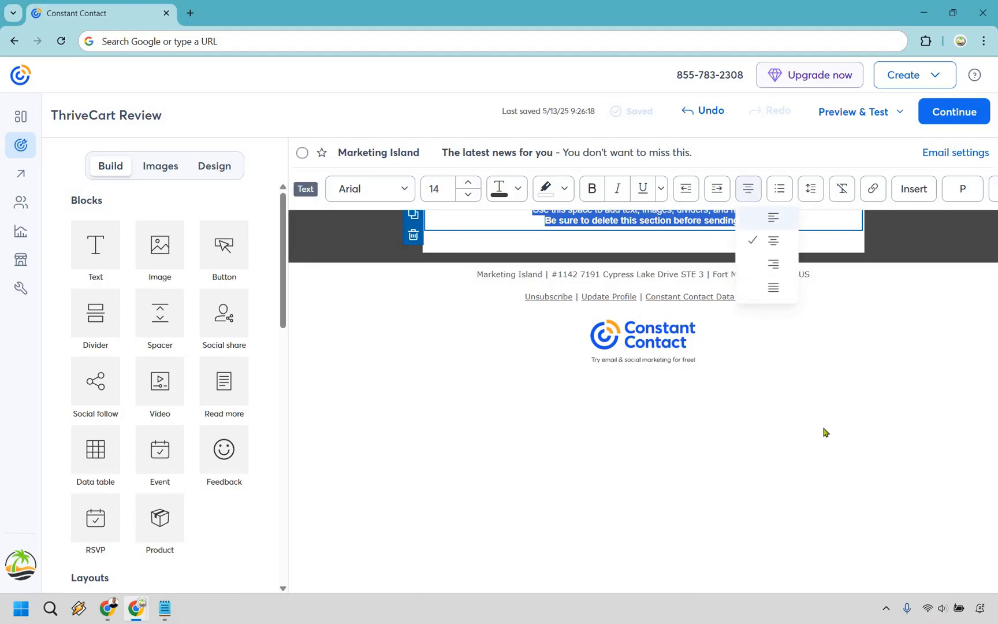
pyautogui.click(773, 219)
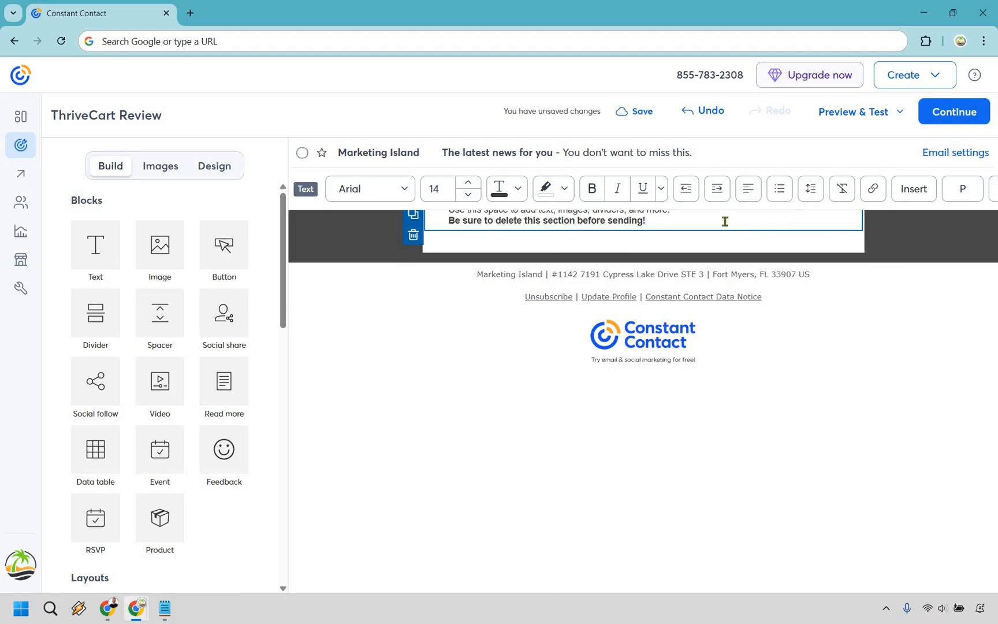
pyautogui.click(887, 242)
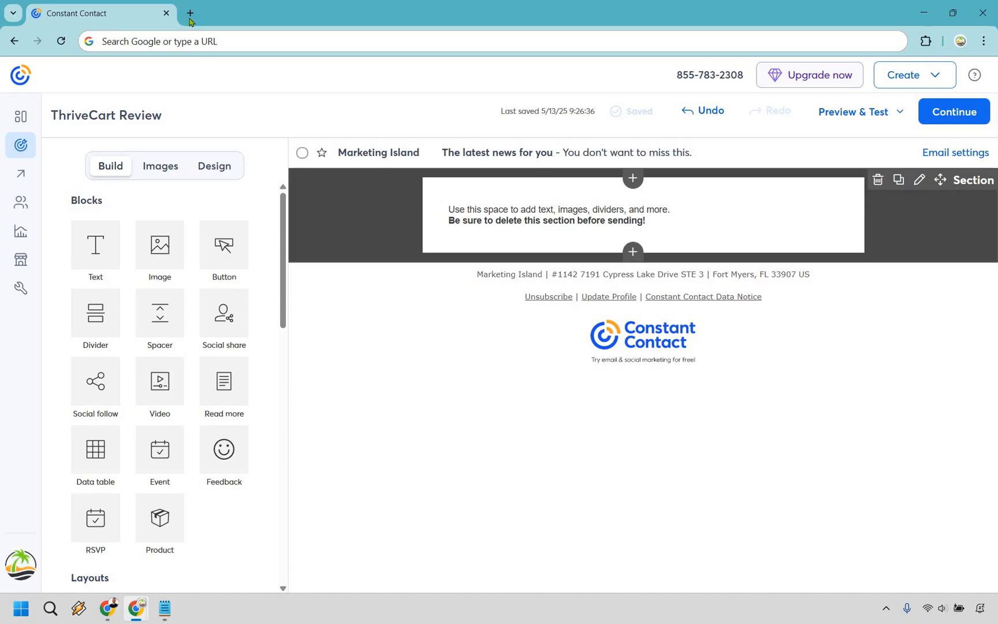
pyautogui.hotkey('alt', 'Tab')
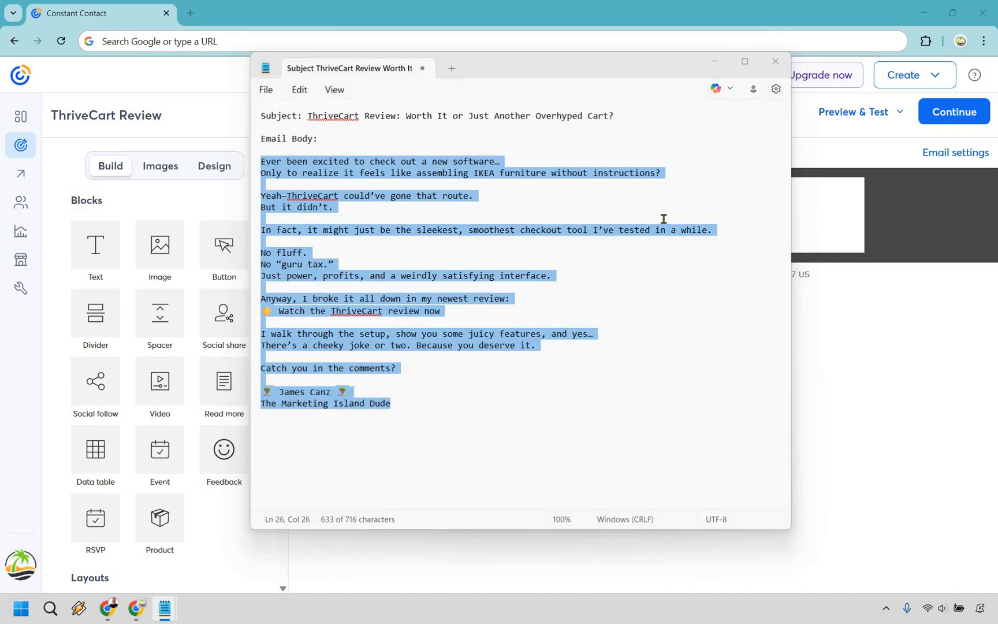
# Step: Paste the ThriveCart message from Notepad over the placeholder lines
pyautogui.hotkey('alt', 'Tab')
pyautogui.click(662, 220)
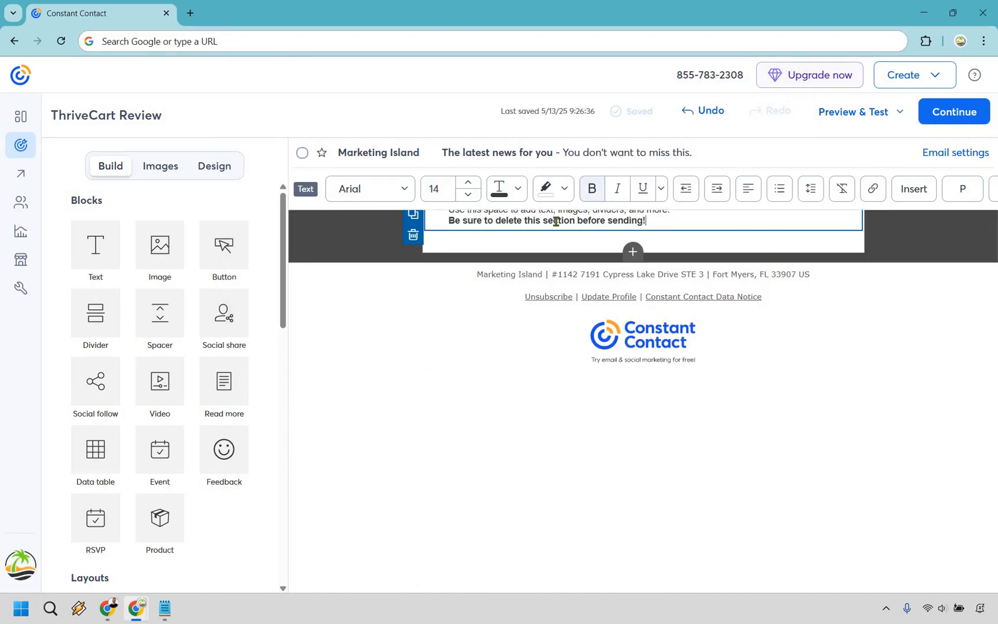
pyautogui.moveTo(463, 217); pyautogui.dragTo(449, 214)
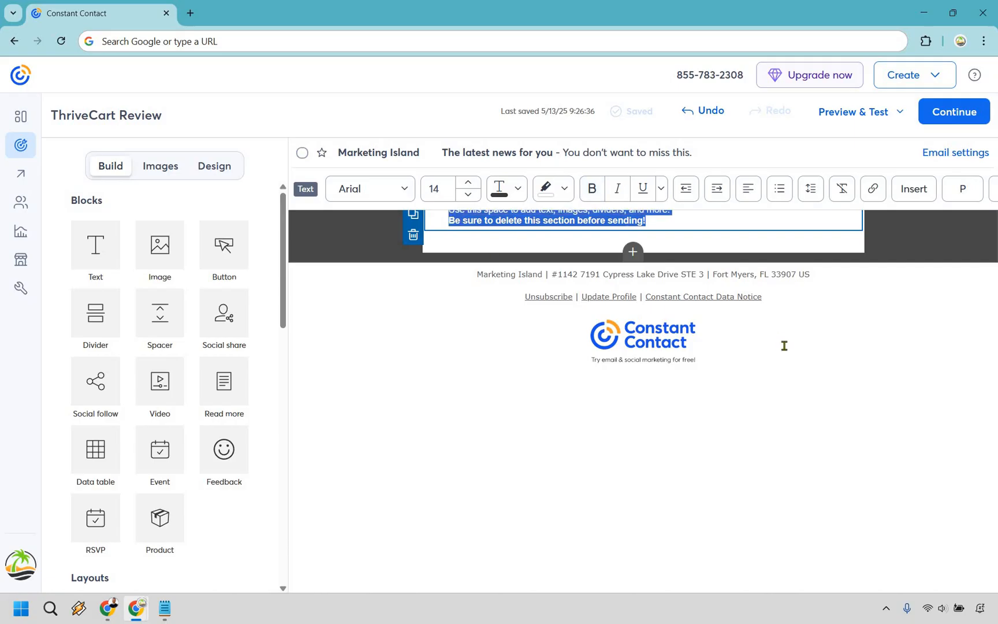
pyautogui.hotkey('ctrl', 'v')
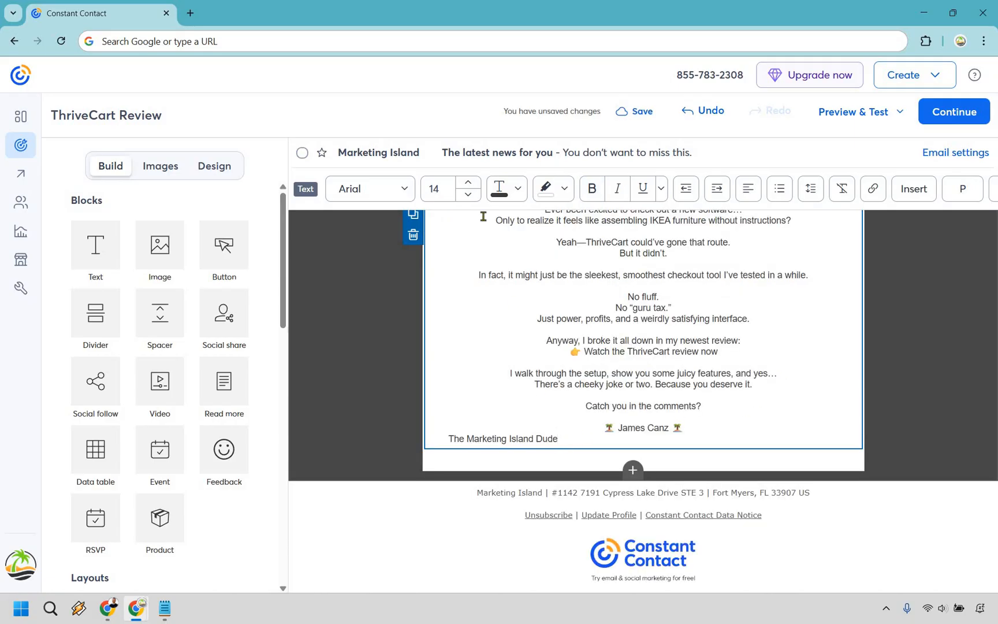
# Step: Left-align the entire pasted ThriveCart message
pyautogui.moveTo(558, 439); pyautogui.dragTo(547, 341)
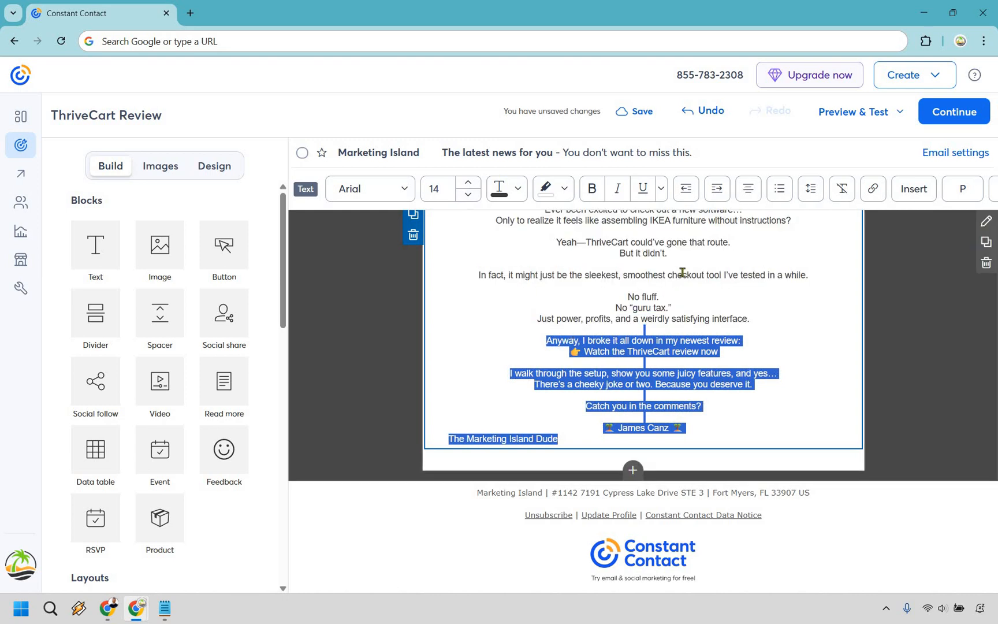
pyautogui.hotkey('ctrl', 'a')
pyautogui.click(749, 189)
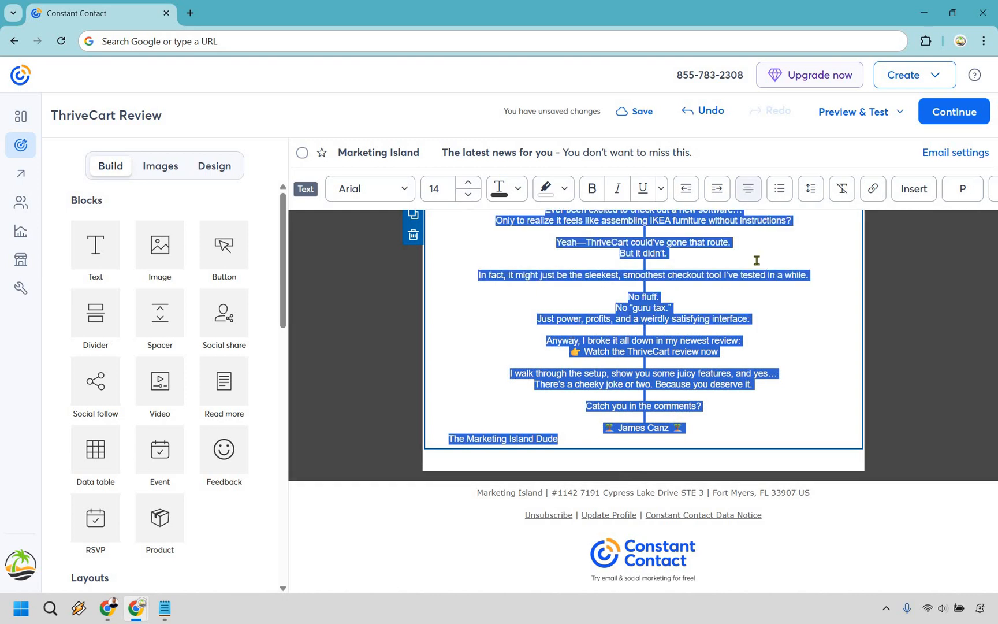
pyautogui.click(749, 189)
pyautogui.click(772, 217)
pyautogui.click(895, 547)
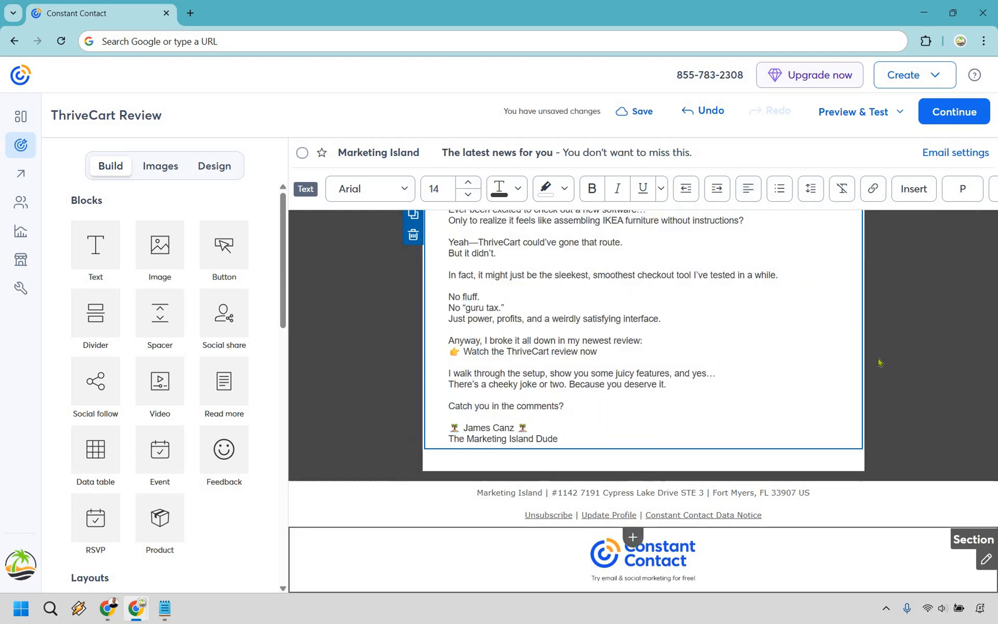
pyautogui.click(869, 335)
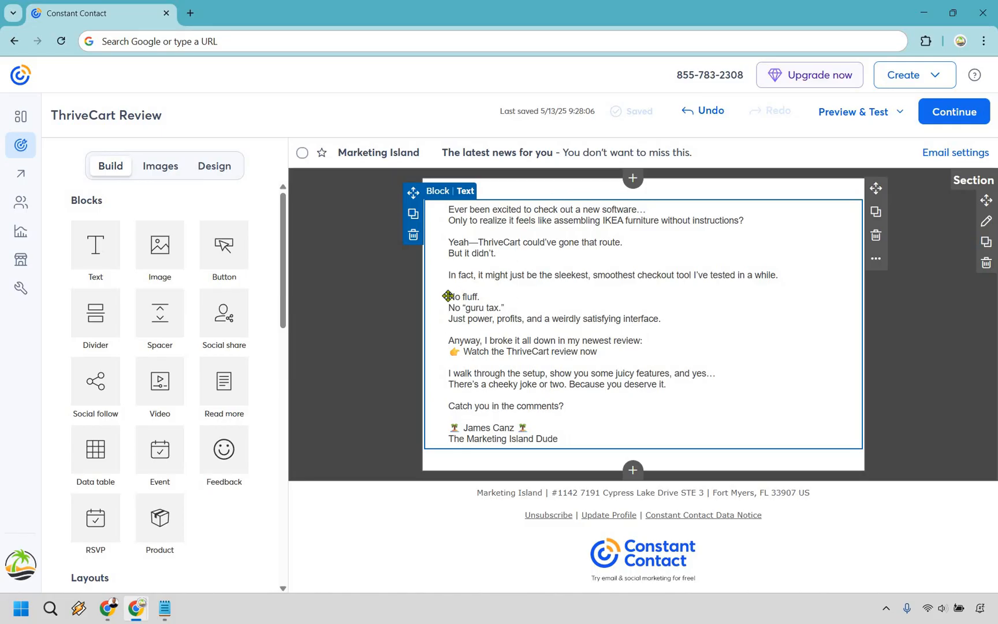
pyautogui.click(679, 290)
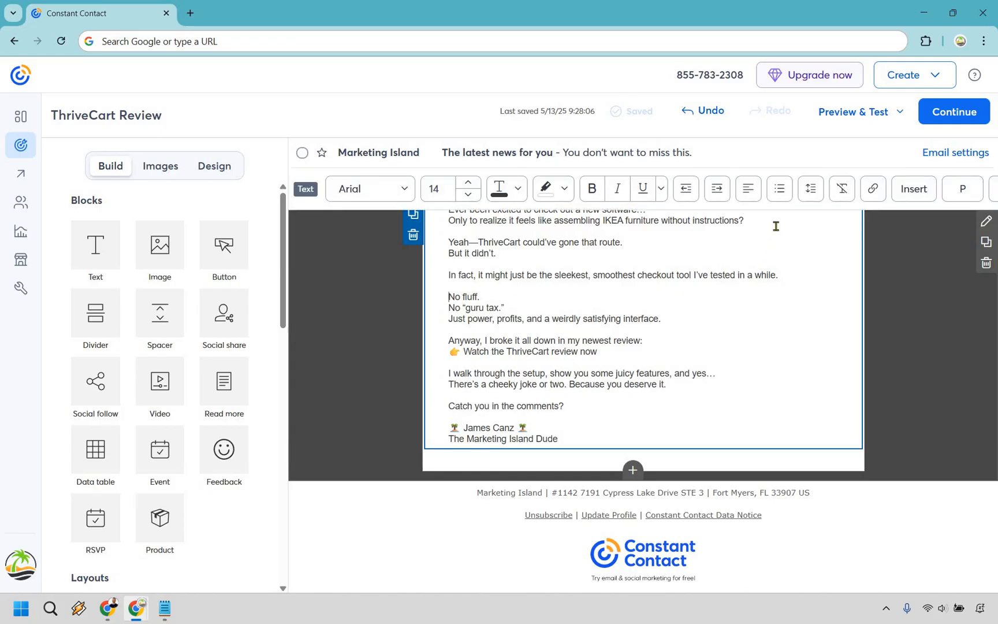
# Step: Bullet the No fluff., No “guru tax.” and Just power lines; add a blank line after 'newest review:'
pyautogui.click(780, 188)
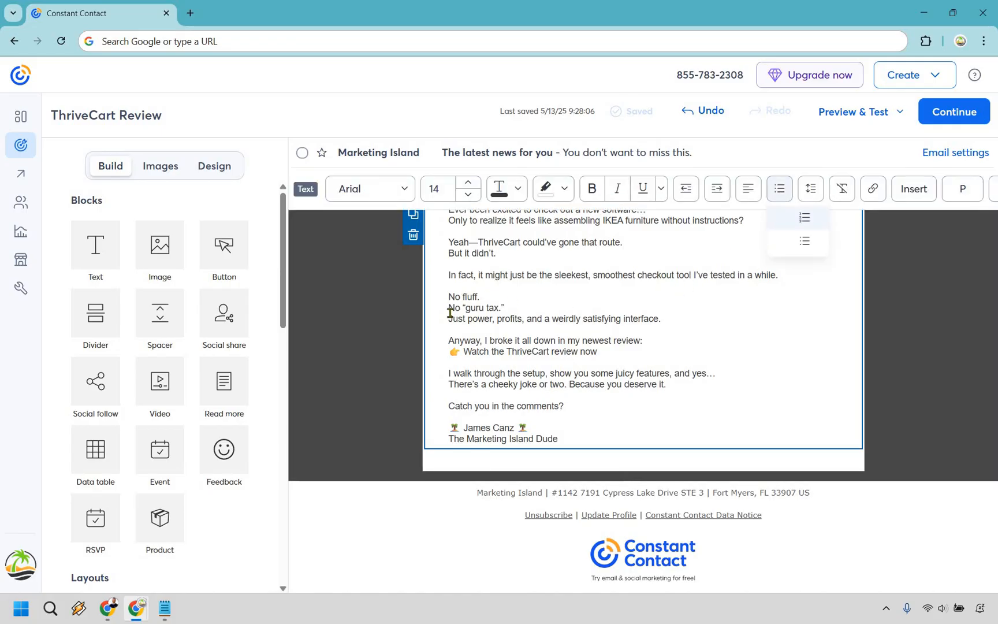
pyautogui.click(781, 218)
pyautogui.click(782, 198)
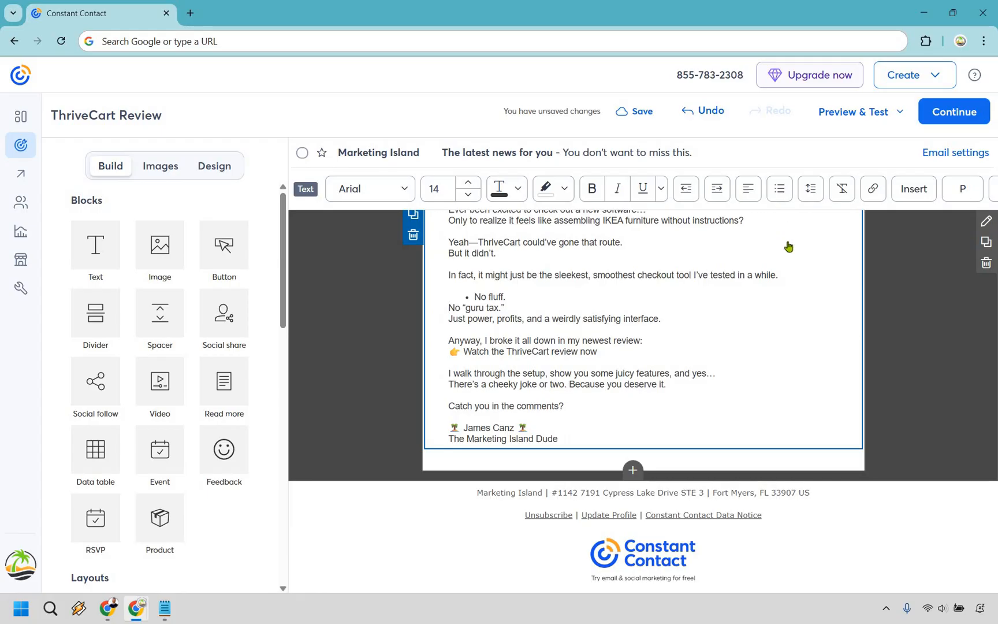
pyautogui.click(786, 240)
pyautogui.click(450, 319)
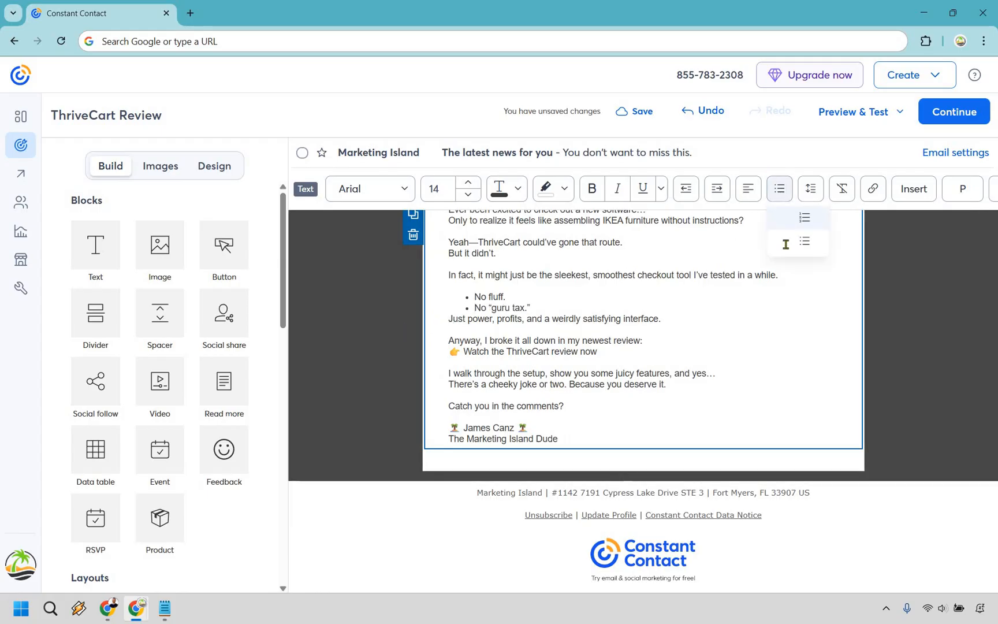
pyautogui.click(785, 241)
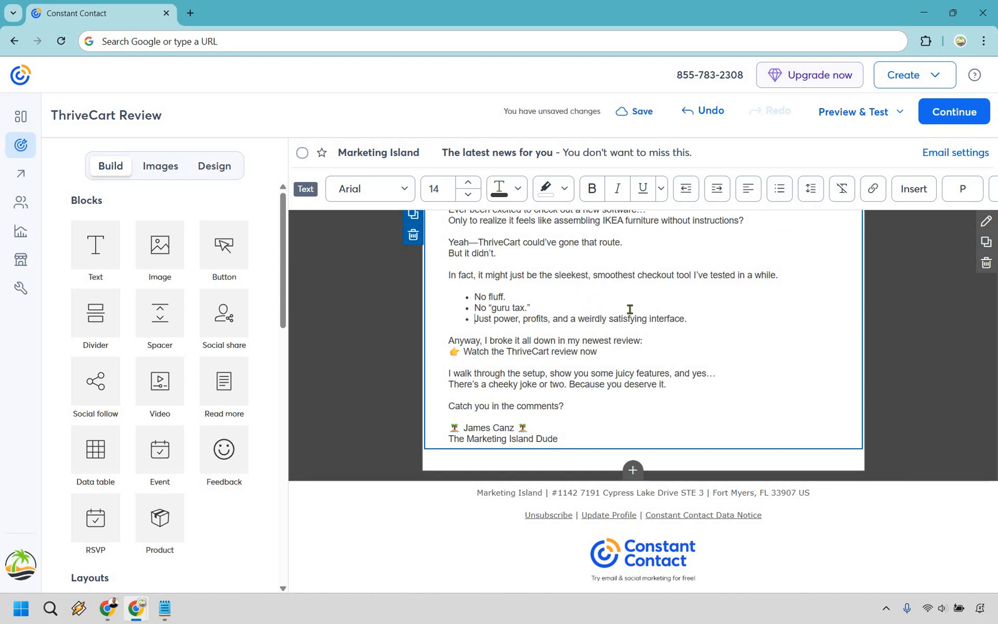
pyautogui.click(654, 333)
pyautogui.press('Return')
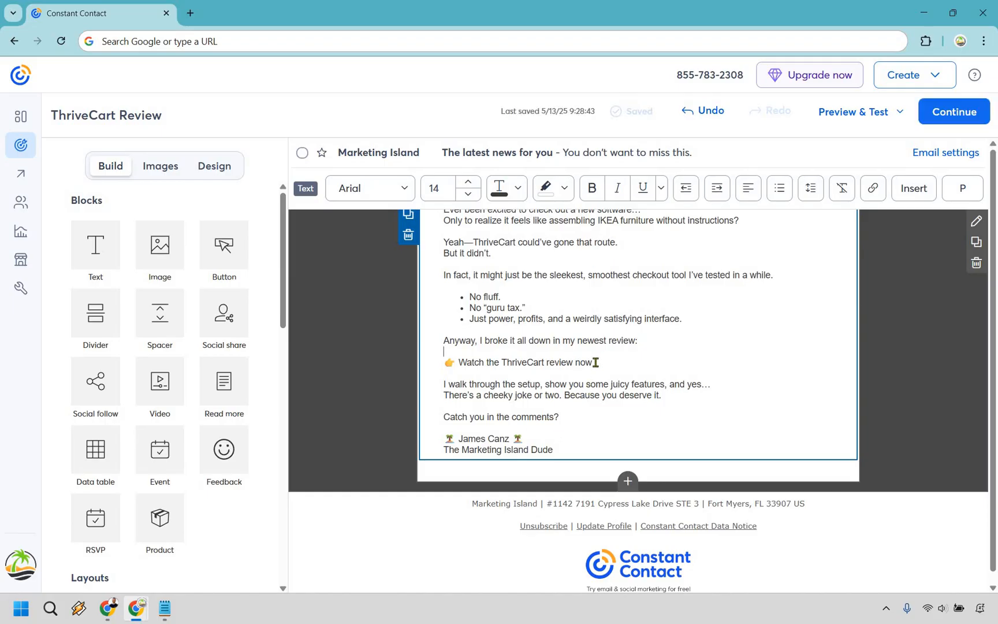
pyautogui.keyDown('shift'); pyautogui.click(462, 360); pyautogui.keyUp('shift')
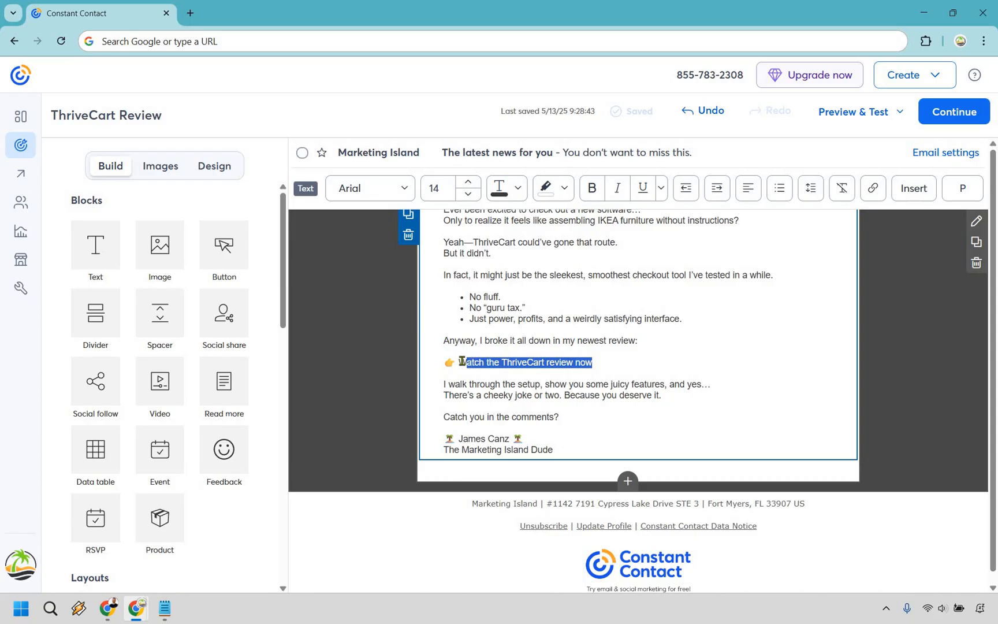
pyautogui.click(873, 190)
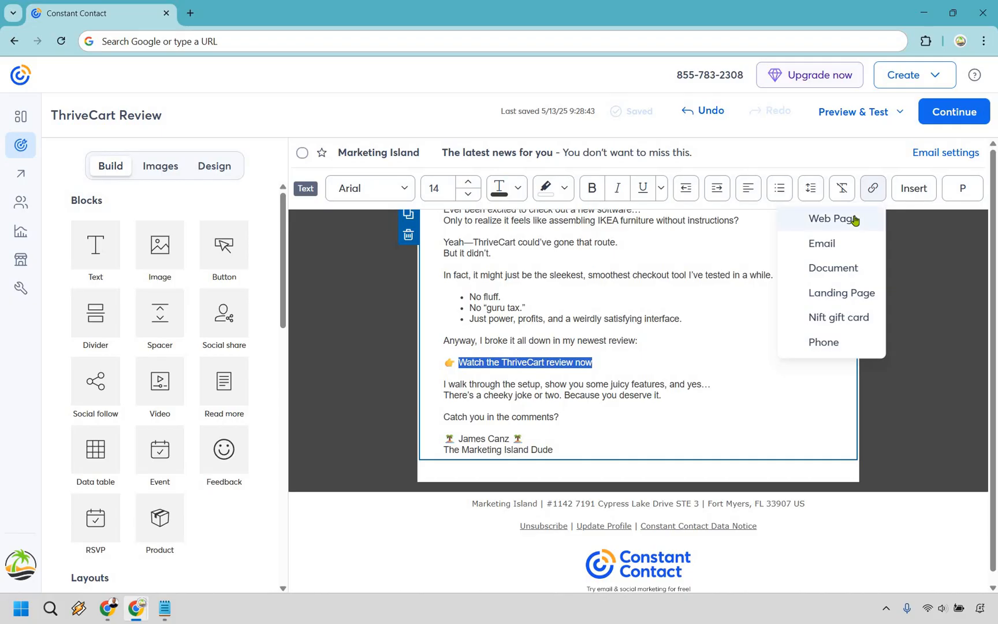
pyautogui.click(855, 219)
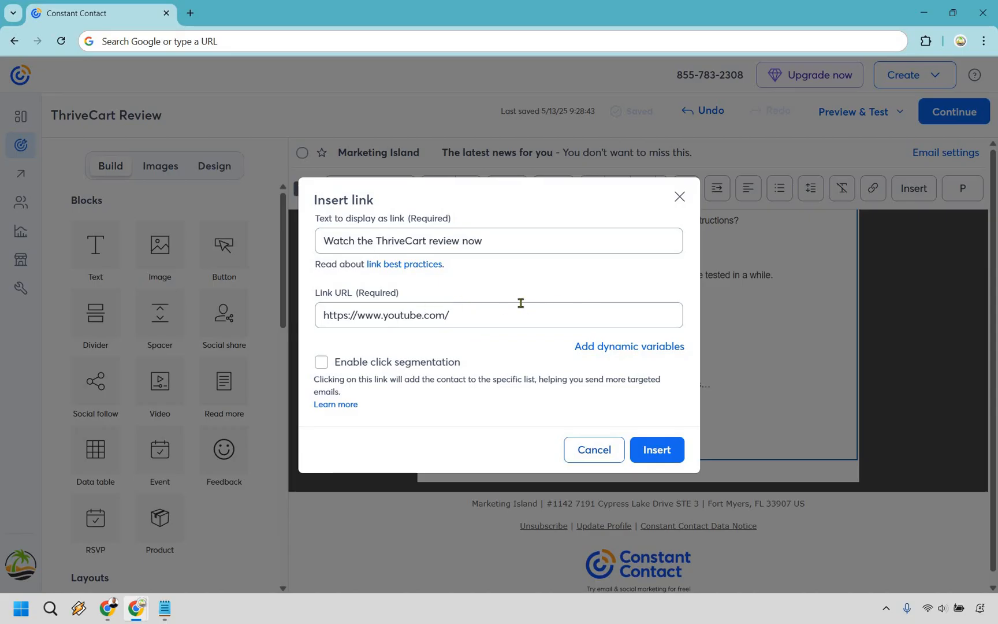
pyautogui.click(657, 450)
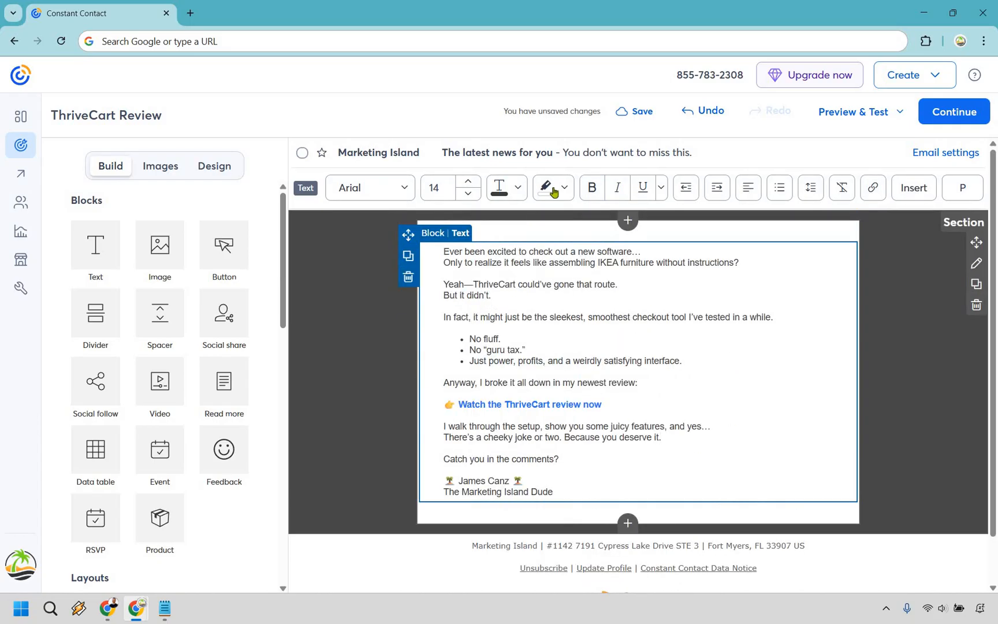
# Step: Insert a comma after 'sleekest' and give the 'Anyway, I broke it all down in my newest review:' line a yellow highlight
pyautogui.click(584, 317)
pyautogui.write(',')
pyautogui.moveTo(638, 382); pyautogui.dragTo(444, 383)
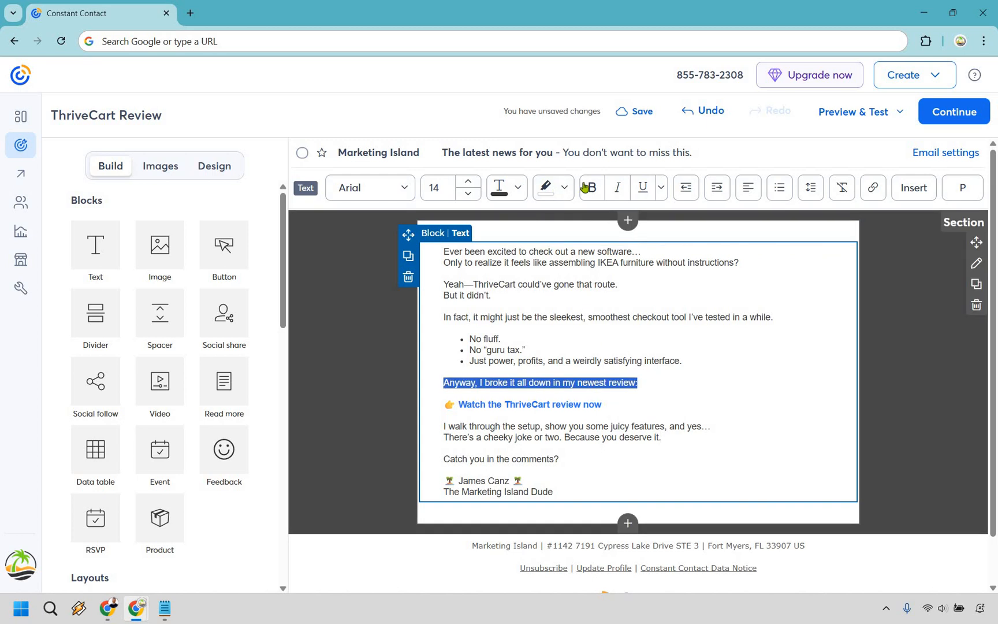
pyautogui.click(565, 187)
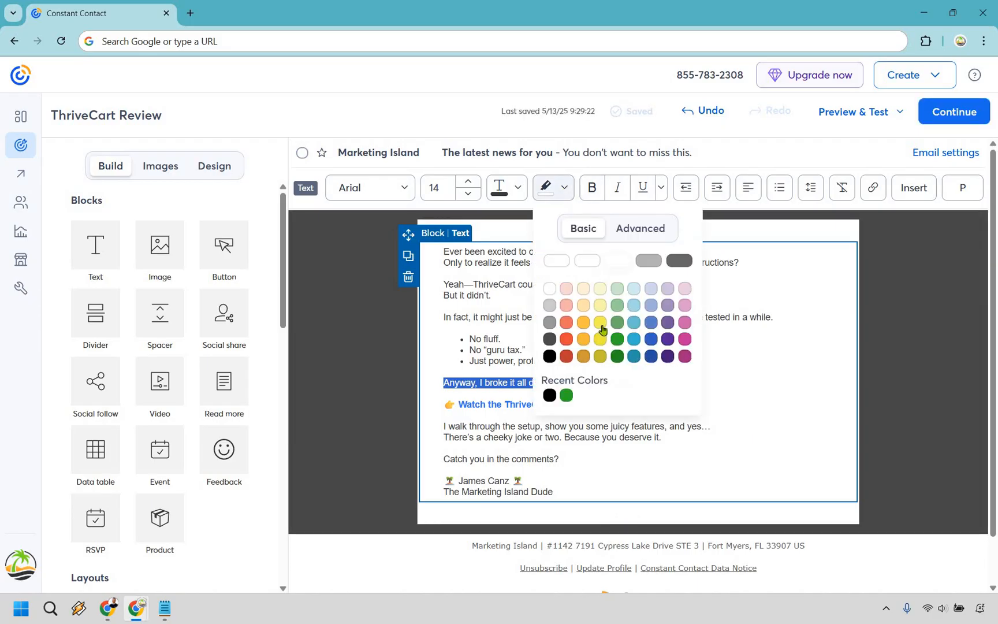
pyautogui.click(602, 330)
pyautogui.click(772, 363)
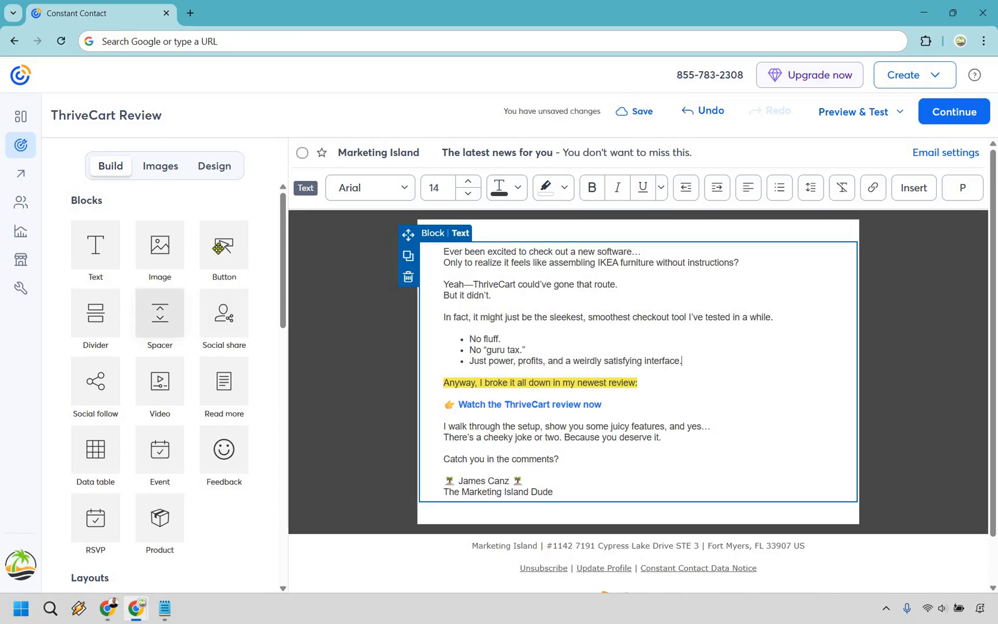
pyautogui.moveTo(218, 247); pyautogui.dragTo(638, 484)
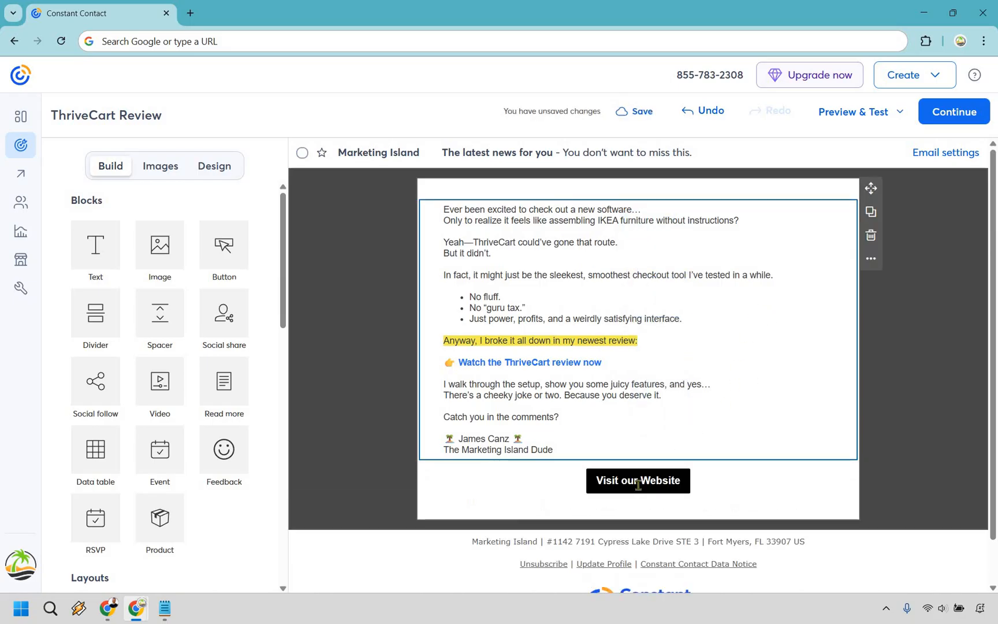
pyautogui.click(635, 484)
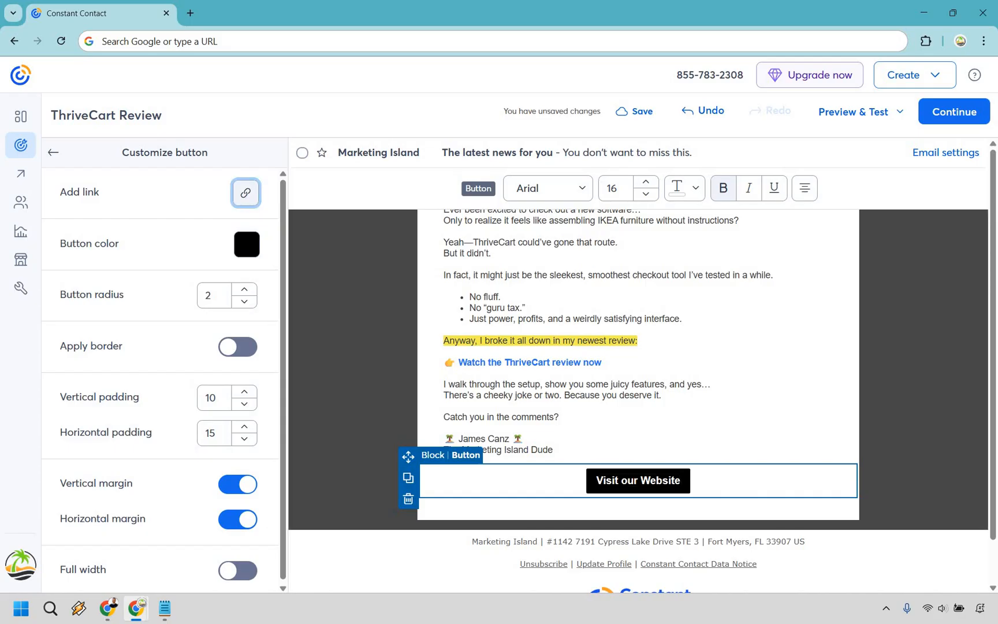
pyautogui.click(246, 194)
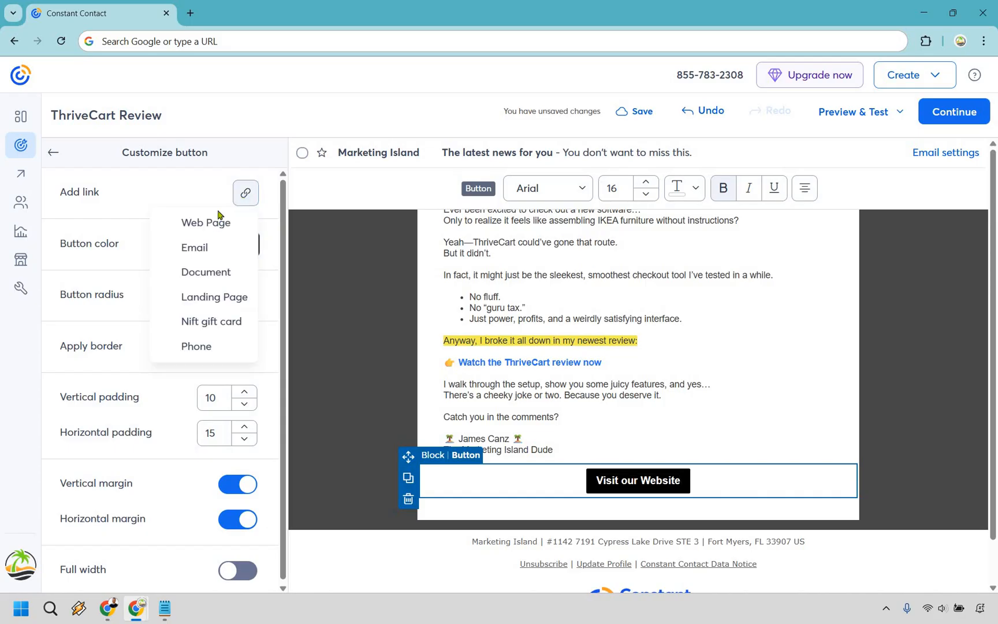
pyautogui.click(217, 224)
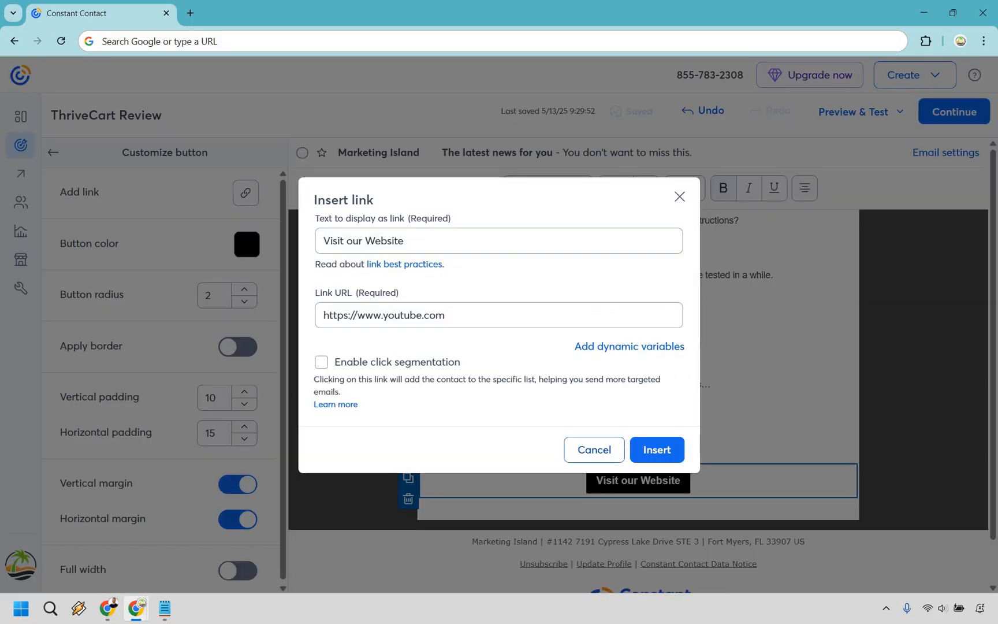
pyautogui.tripleClick(421, 243)
pyautogui.write('Click T')
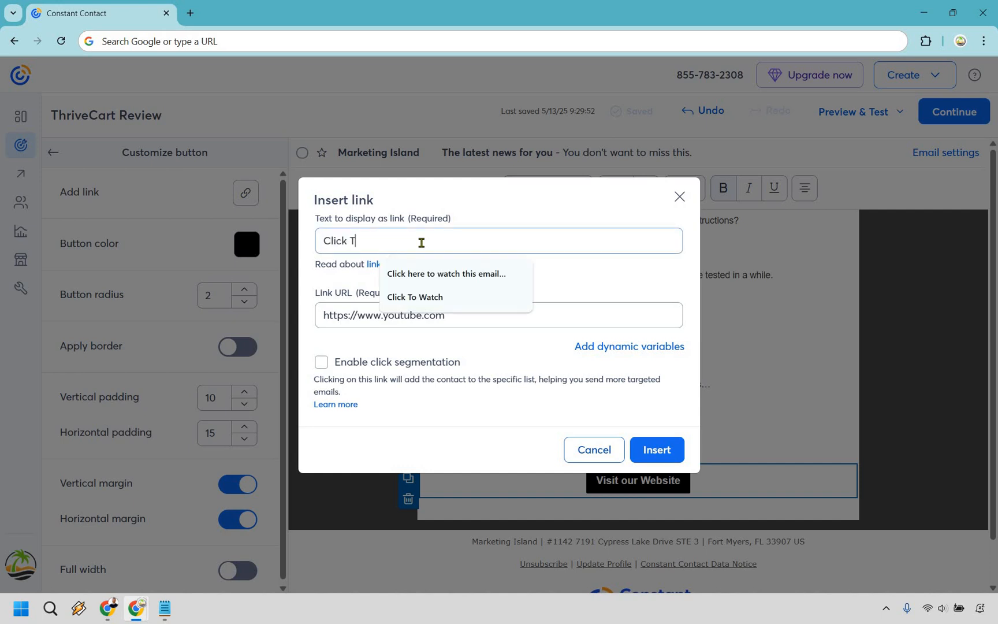
pyautogui.write('o Watch')
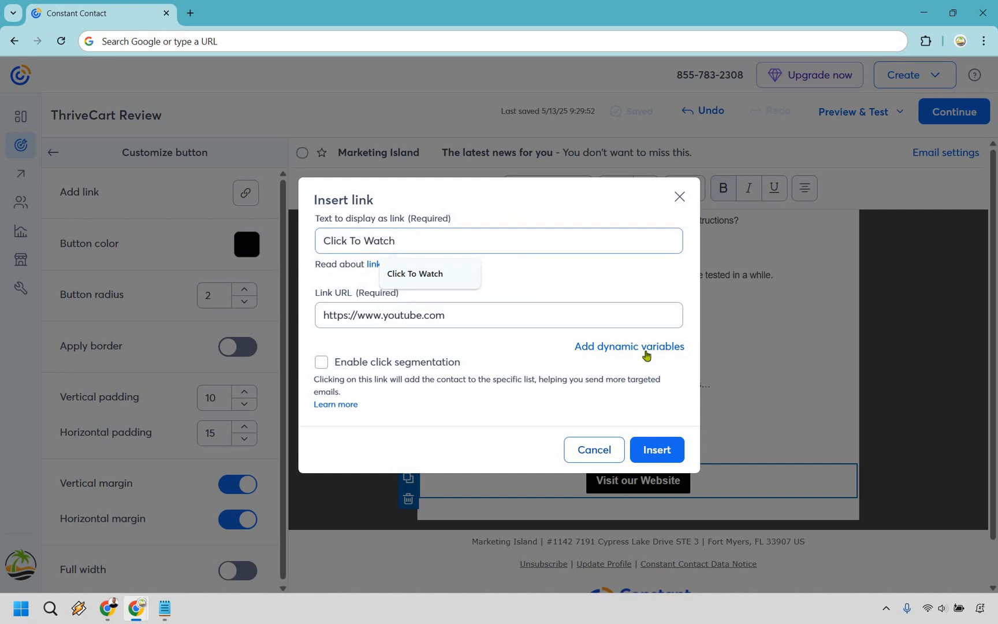
pyautogui.click(657, 450)
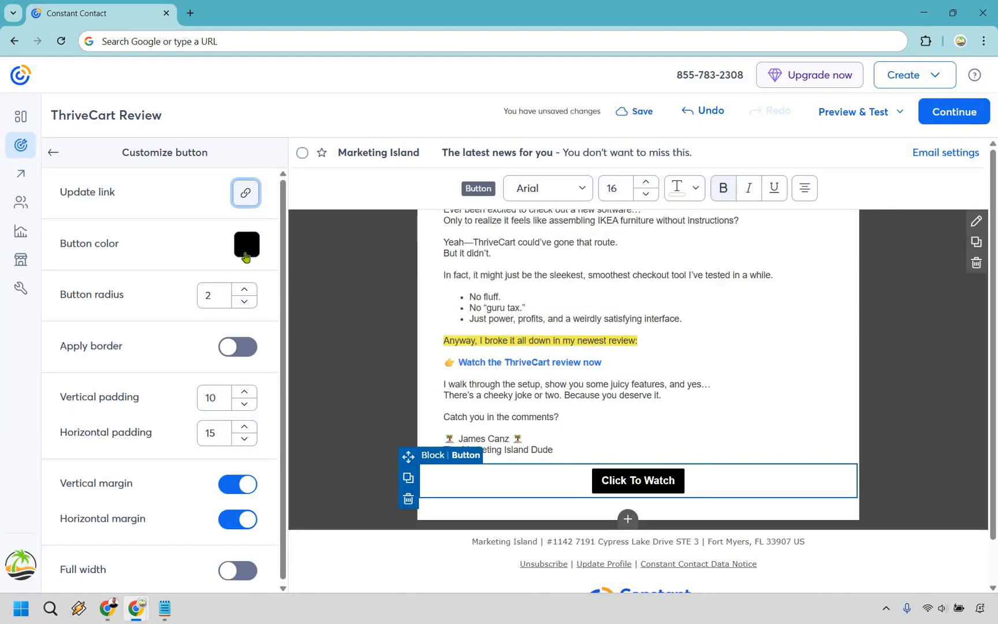
# Step: Color the Click To Watch button green and give it a black border of width 1
pyautogui.click(245, 256)
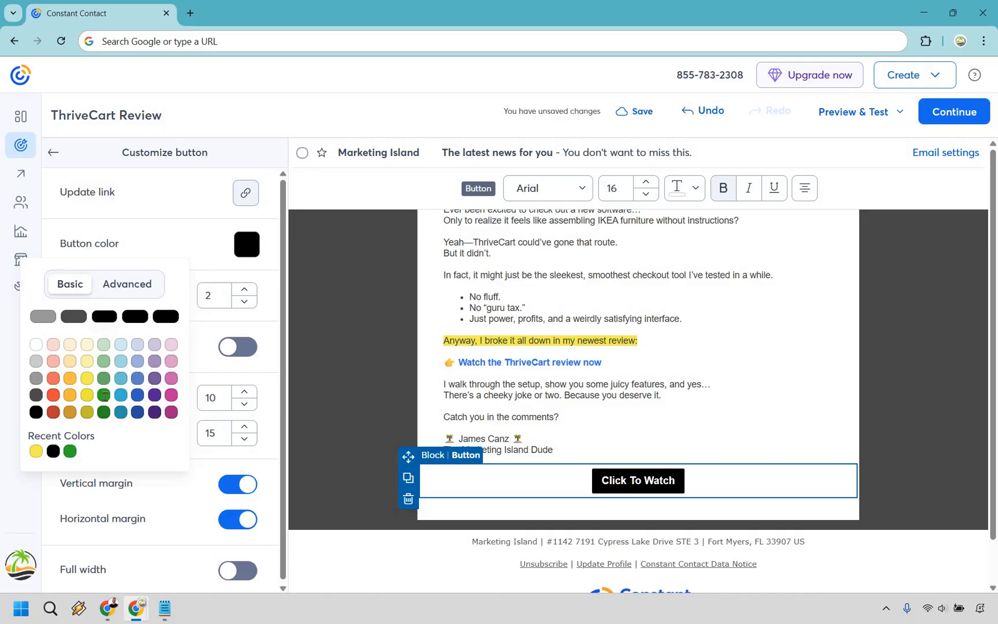
pyautogui.click(104, 394)
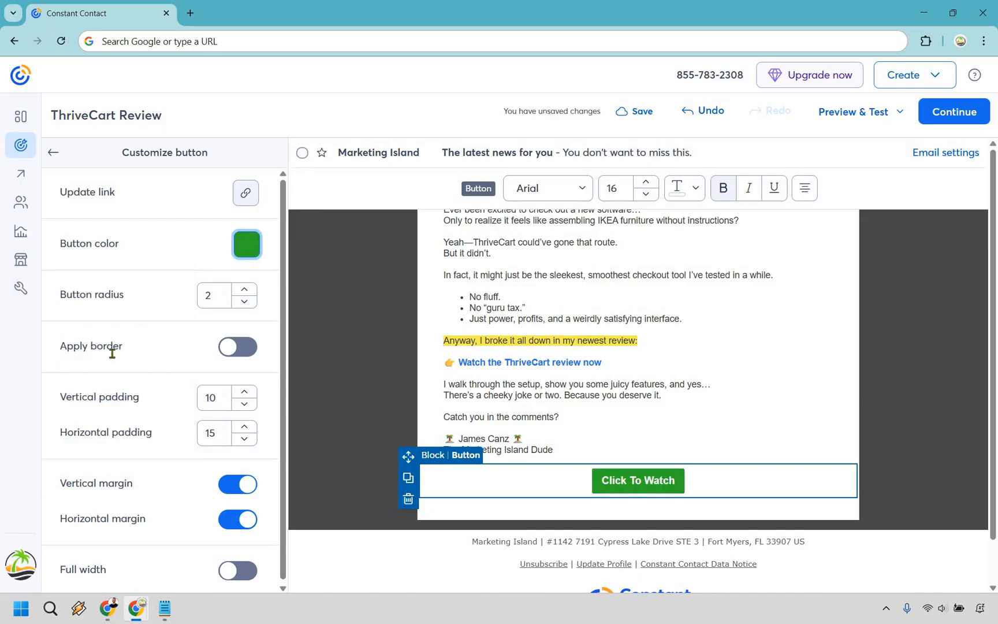
pyautogui.click(243, 347)
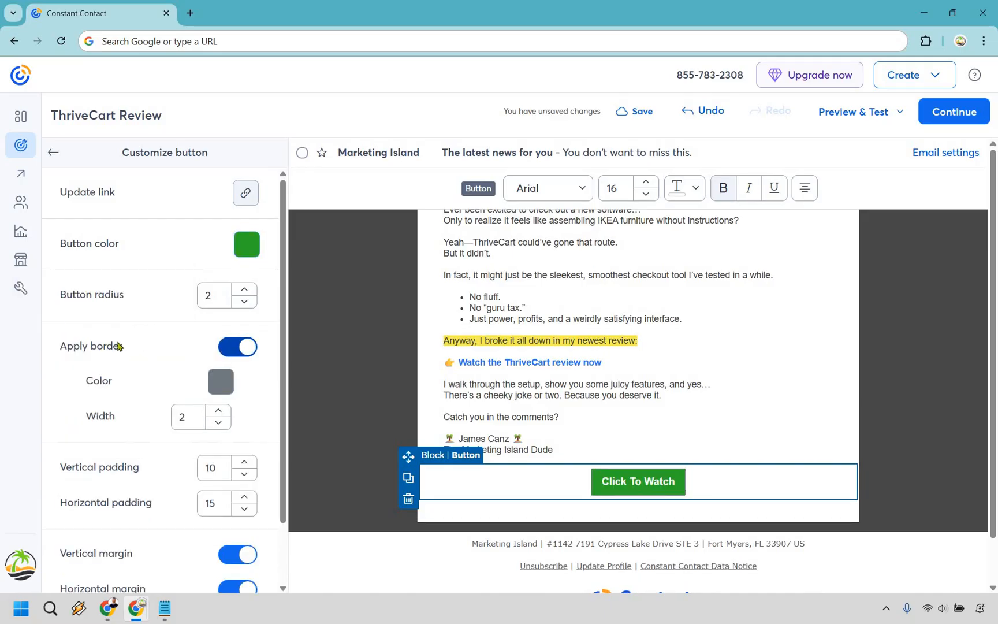
pyautogui.click(221, 381)
pyautogui.click(36, 306)
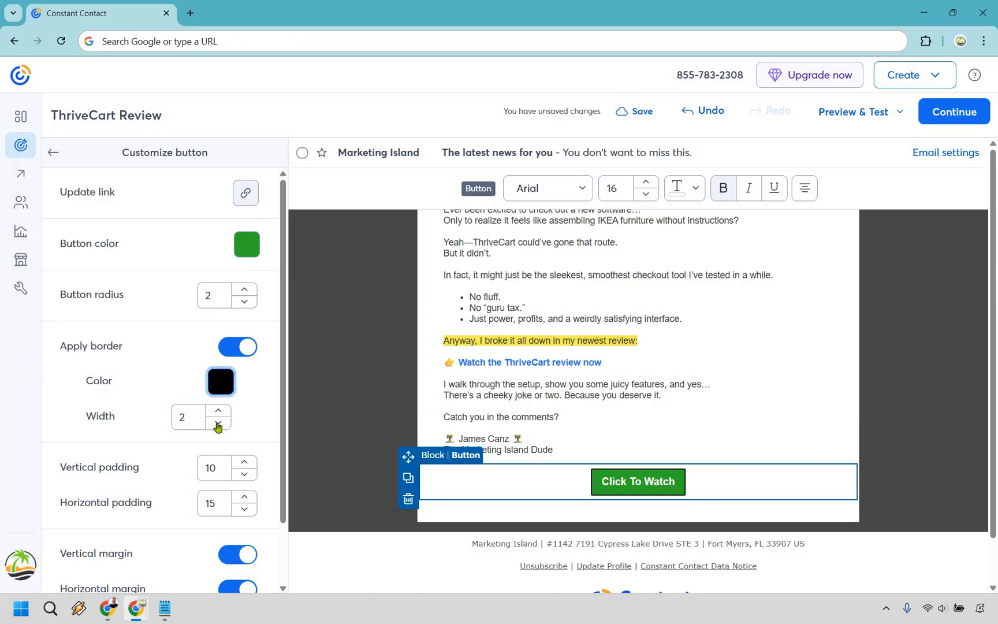
pyautogui.click(218, 423)
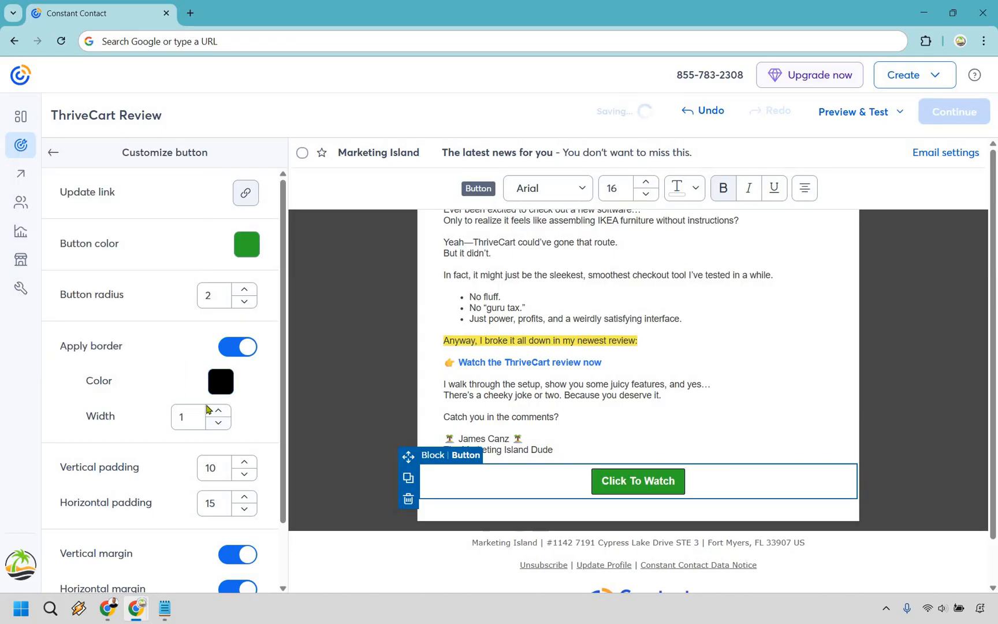
pyautogui.scroll(-2, 149, 475)
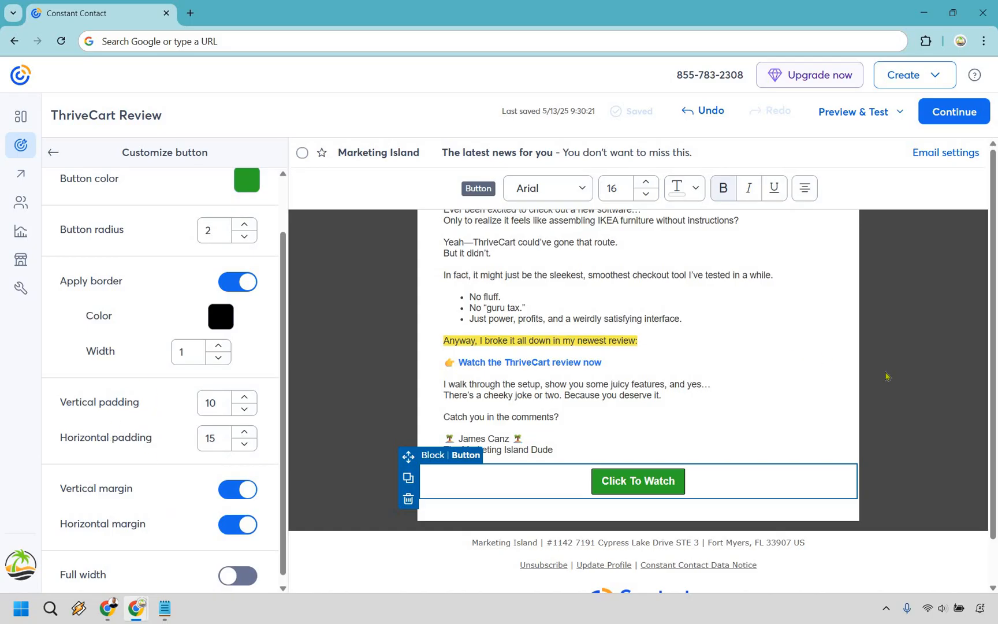
pyautogui.click(908, 325)
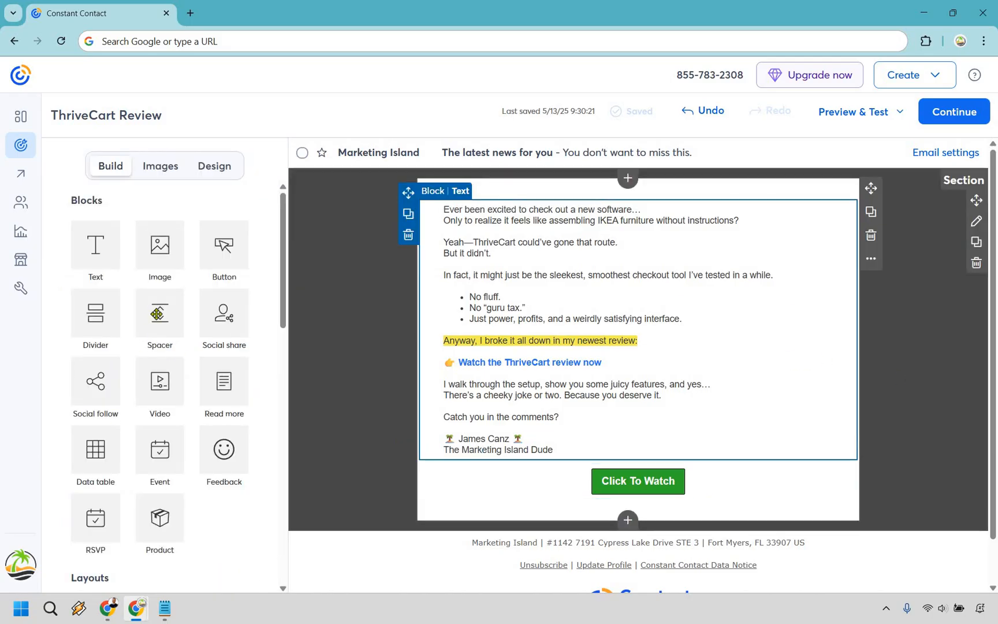
pyautogui.scroll(-7, 171, 287)
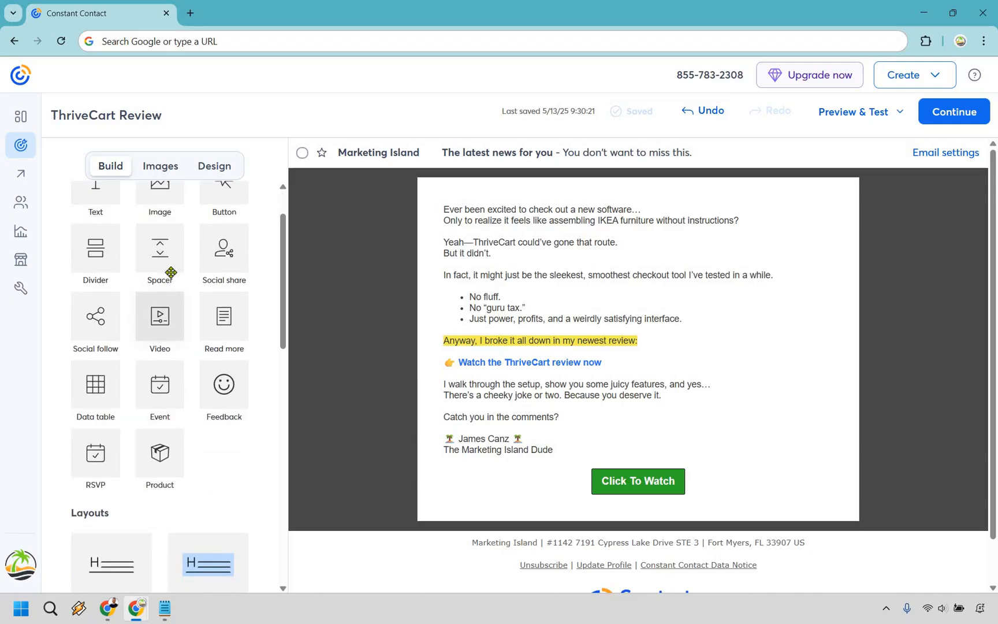
pyautogui.scroll(-5, 223, 324)
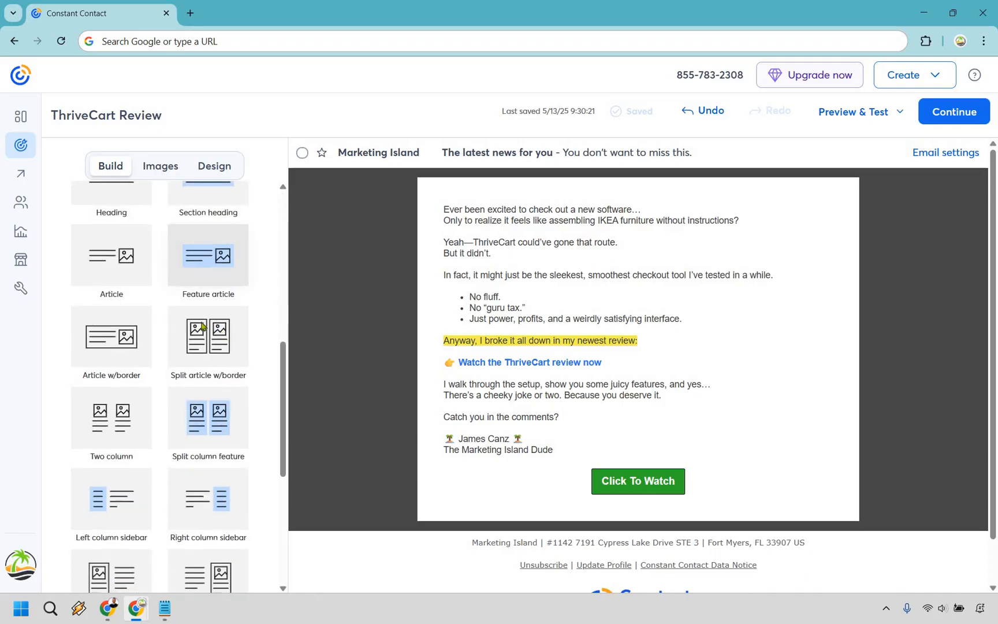
pyautogui.scroll(-1, 100, 353)
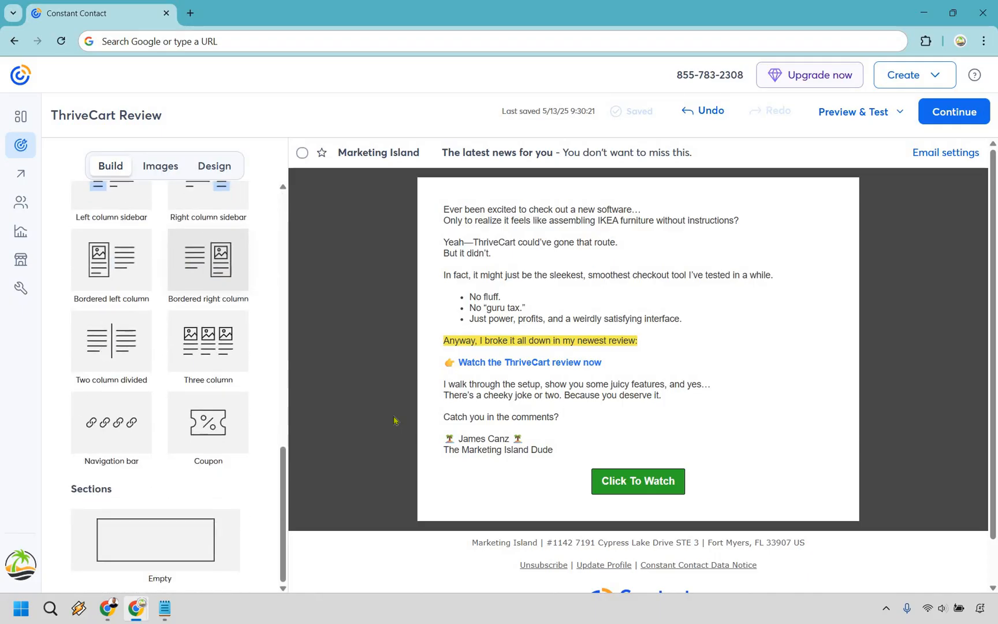
pyautogui.moveTo(111, 340); pyautogui.dragTo(572, 482)
pyautogui.scroll(-2, 751, 427)
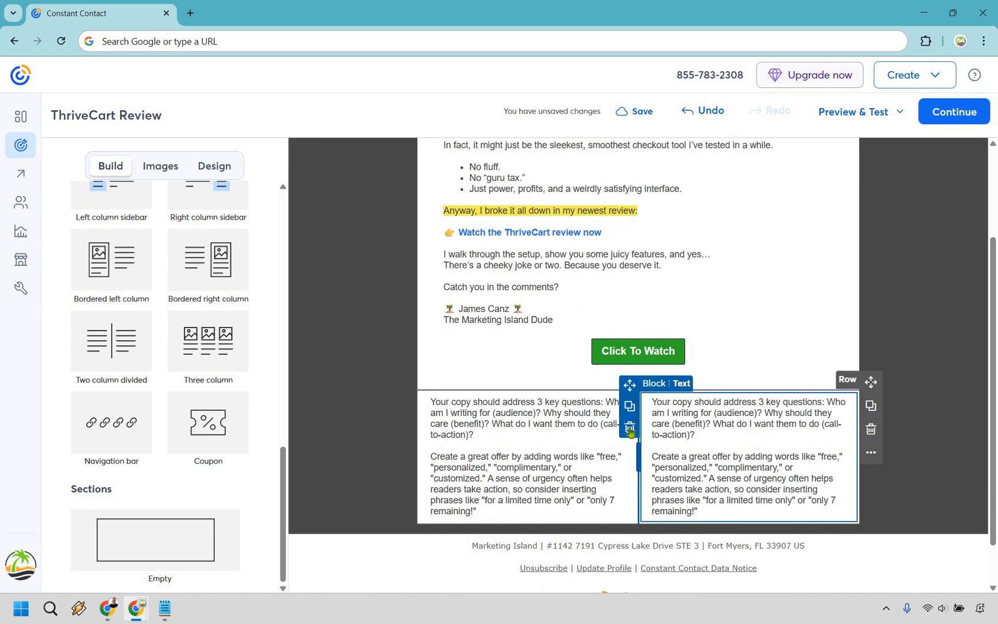
pyautogui.click(629, 427)
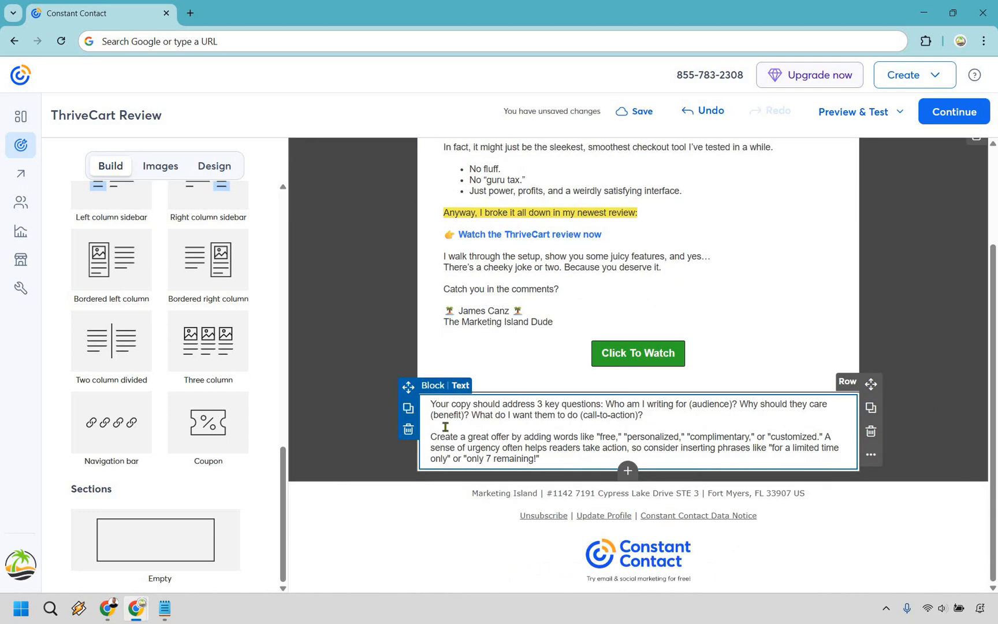
pyautogui.click(408, 430)
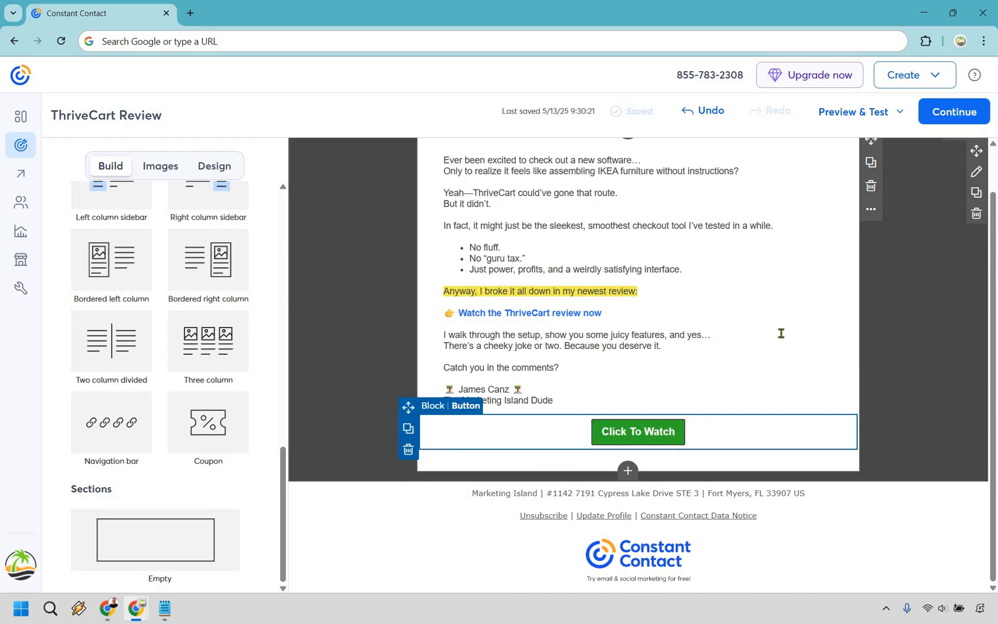
pyautogui.scroll(1, 781, 330)
pyautogui.click(350, 253)
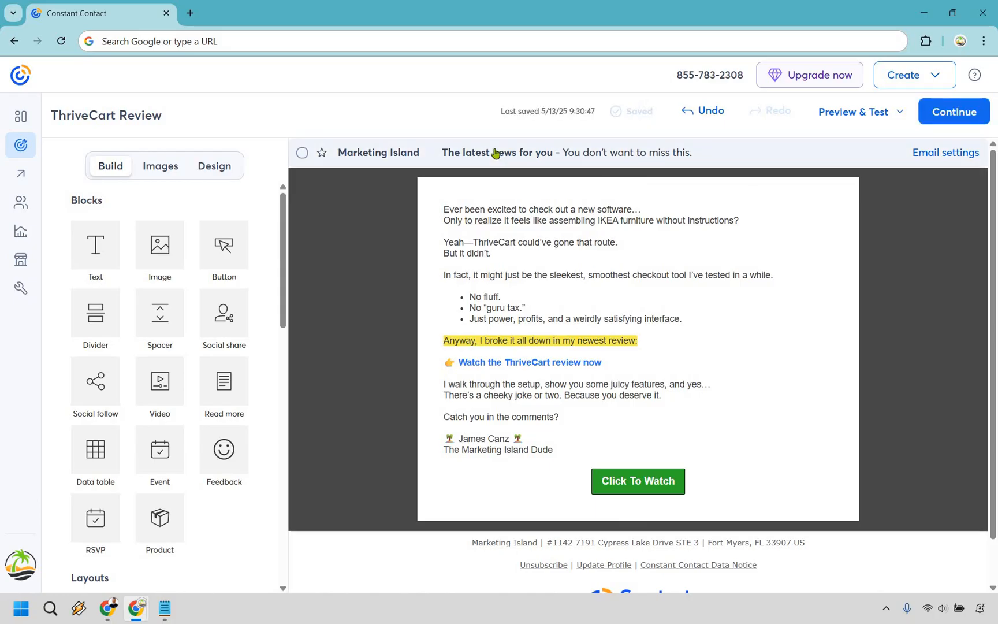
# Step: Save the subject 'ThriveCart Worth It?' and the preheader 'Or Just Another Overhyped Cart?' in Email settings
pyautogui.click(792, 282)
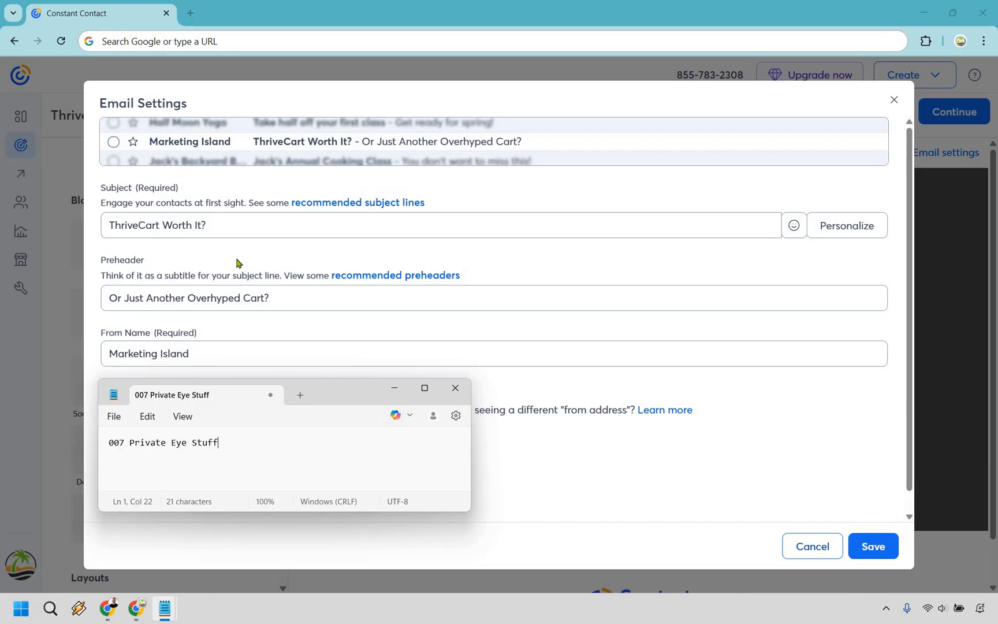
pyautogui.click(887, 552)
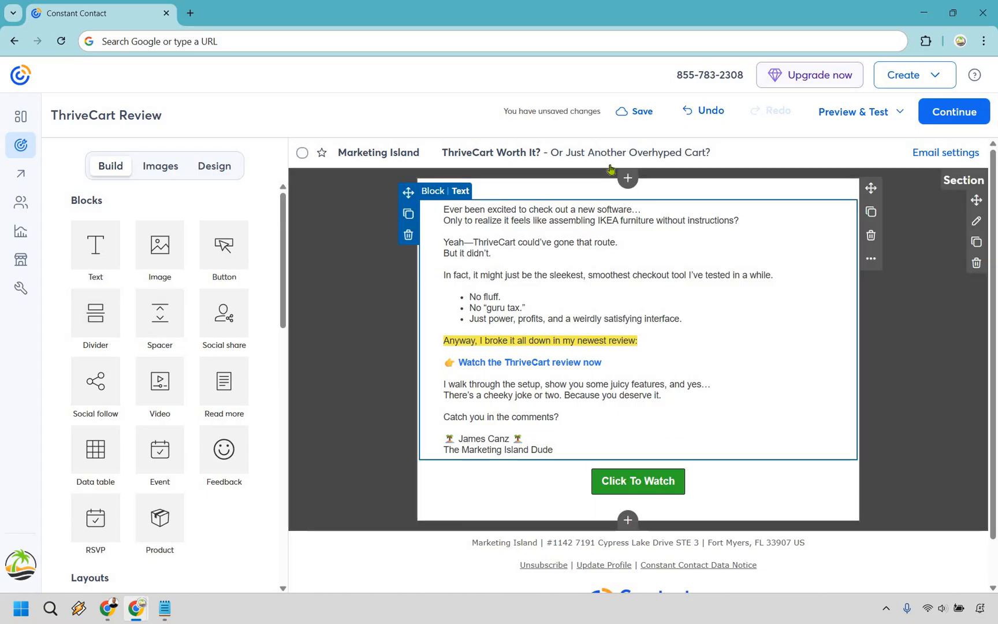
# Step: Save the draft, review its desktop and mobile previews, and close the preview
pyautogui.click(860, 113)
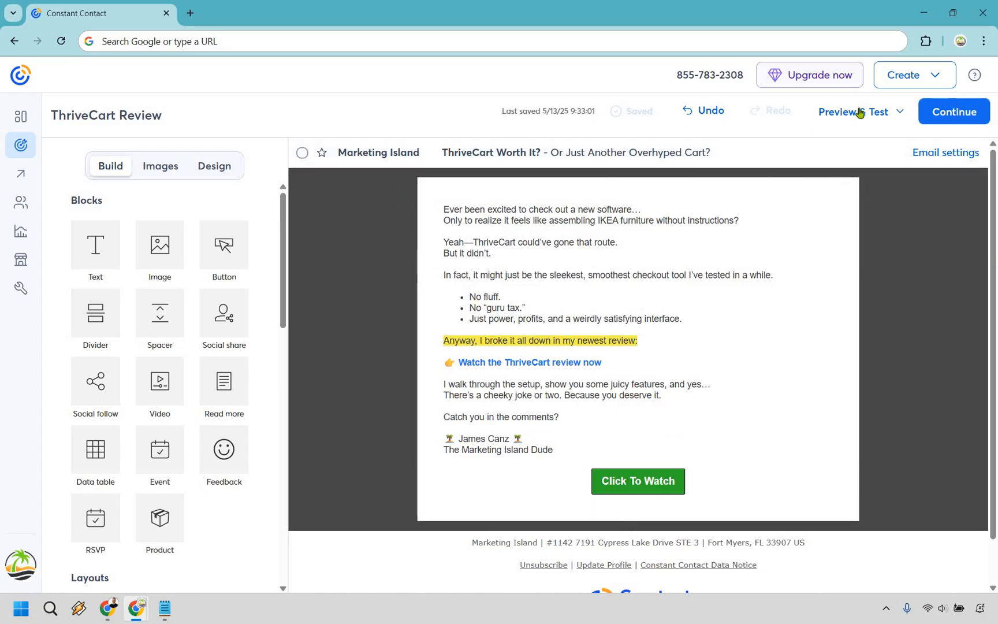
pyautogui.click(860, 111)
pyautogui.click(847, 141)
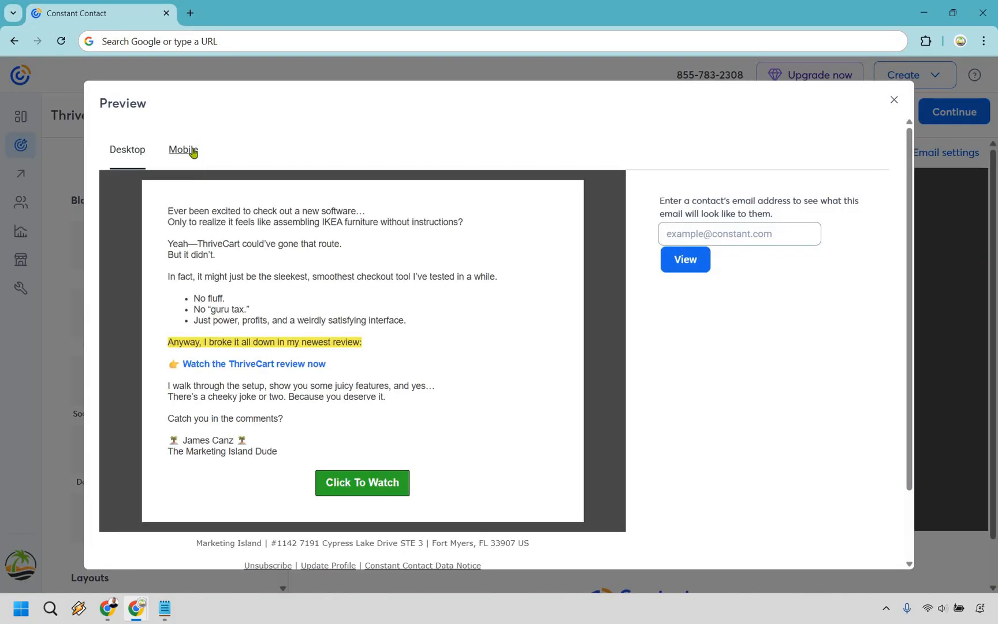
pyautogui.click(193, 153)
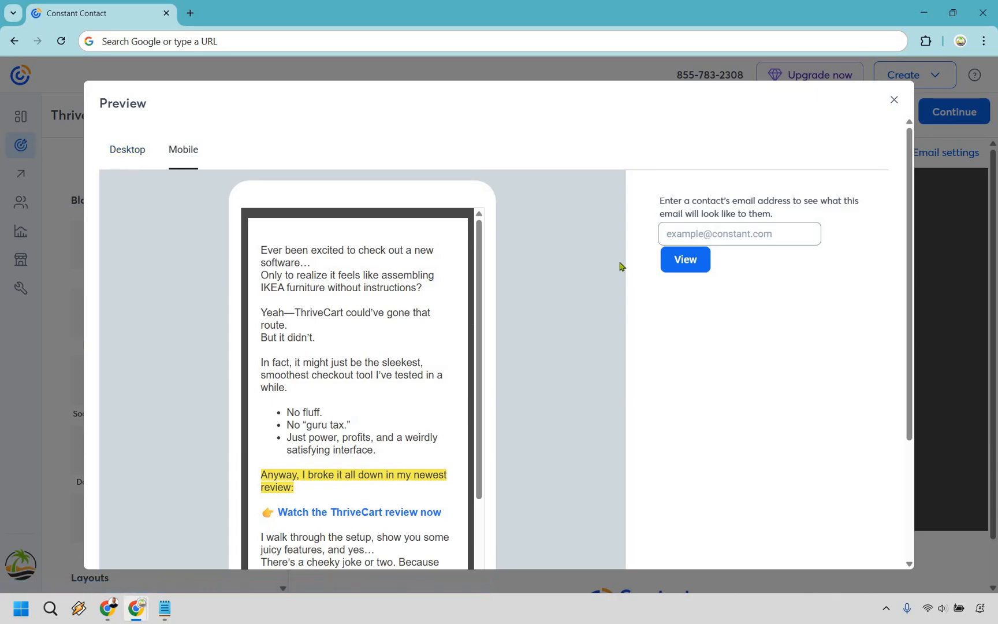
pyautogui.scroll(-2, 343, 350)
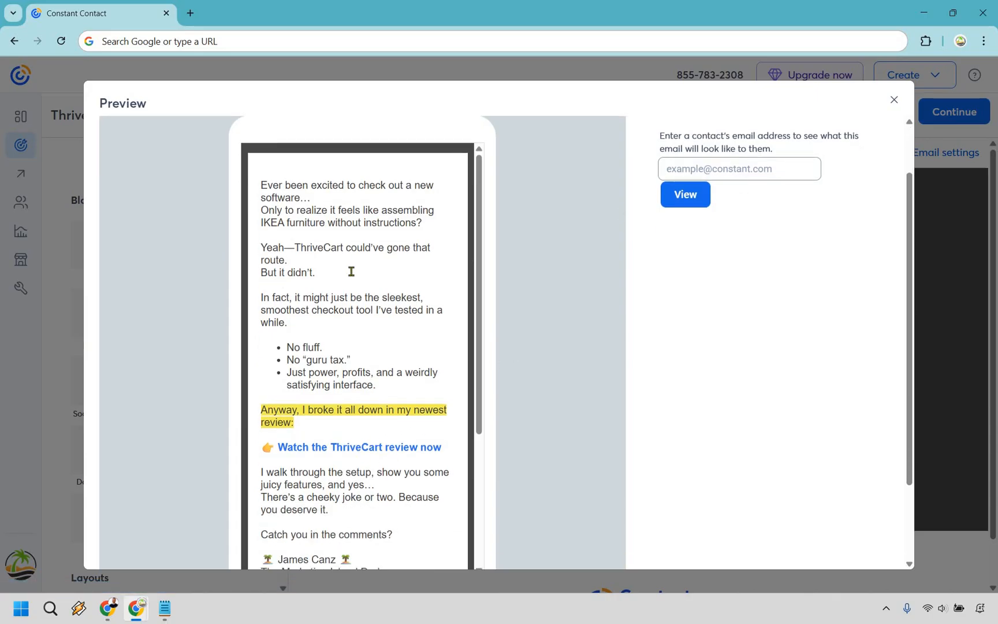
pyautogui.scroll(2, 347, 512)
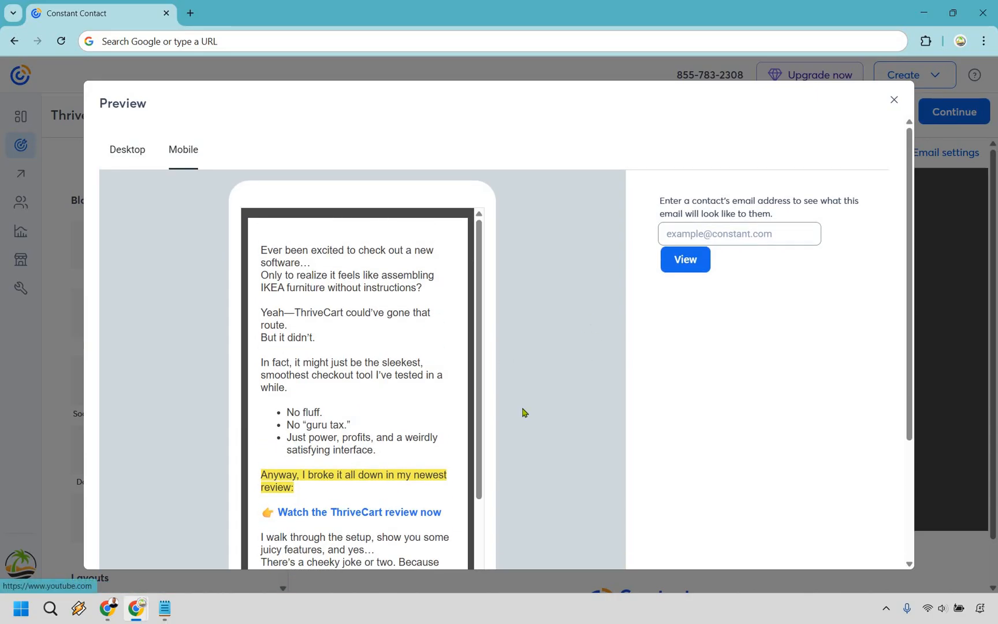
pyautogui.scroll(-2, 352, 450)
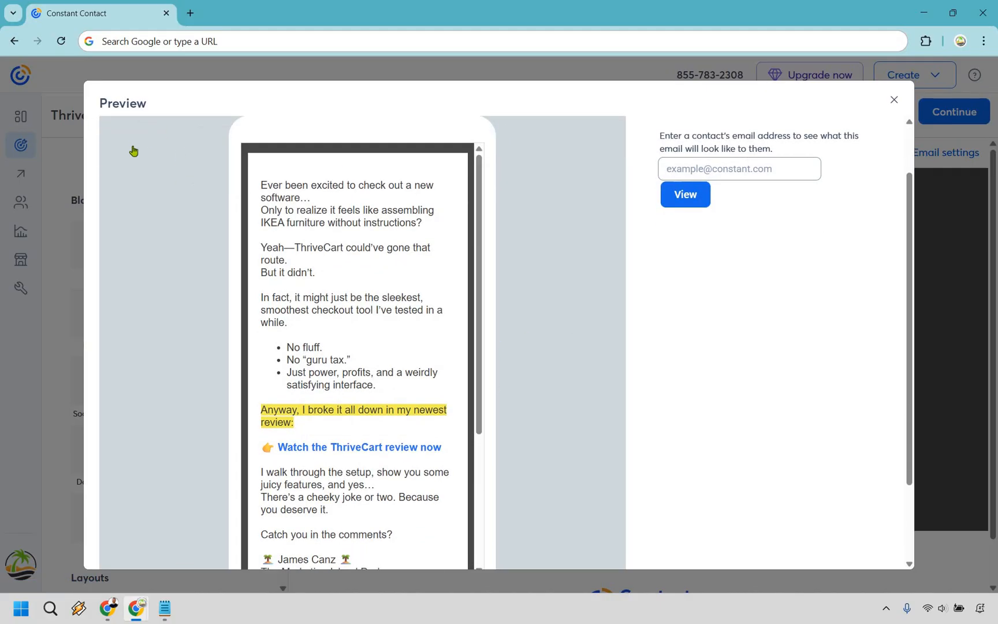
pyautogui.scroll(2, 442, 356)
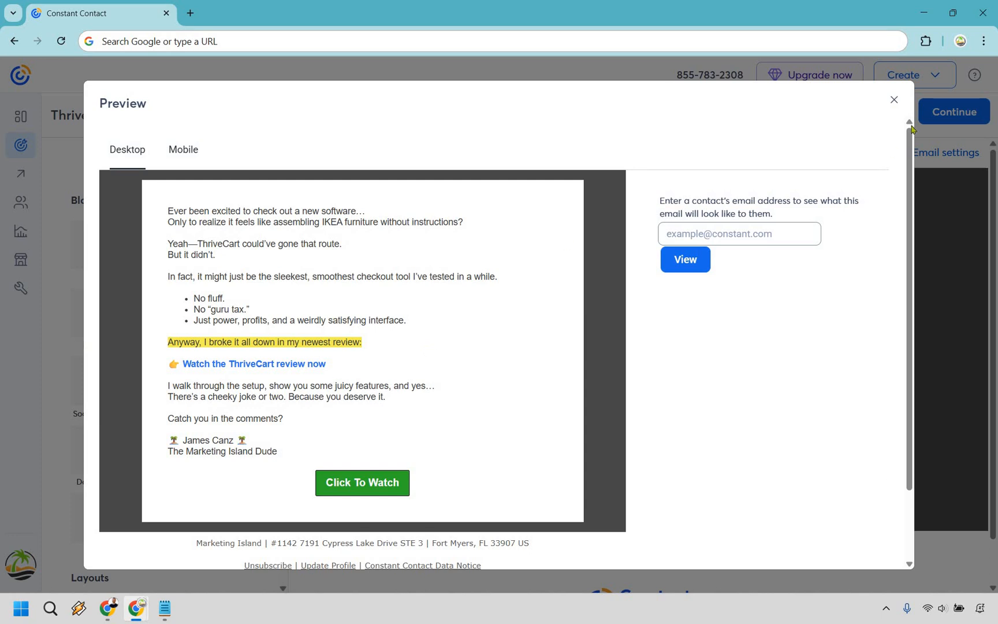
pyautogui.click(889, 108)
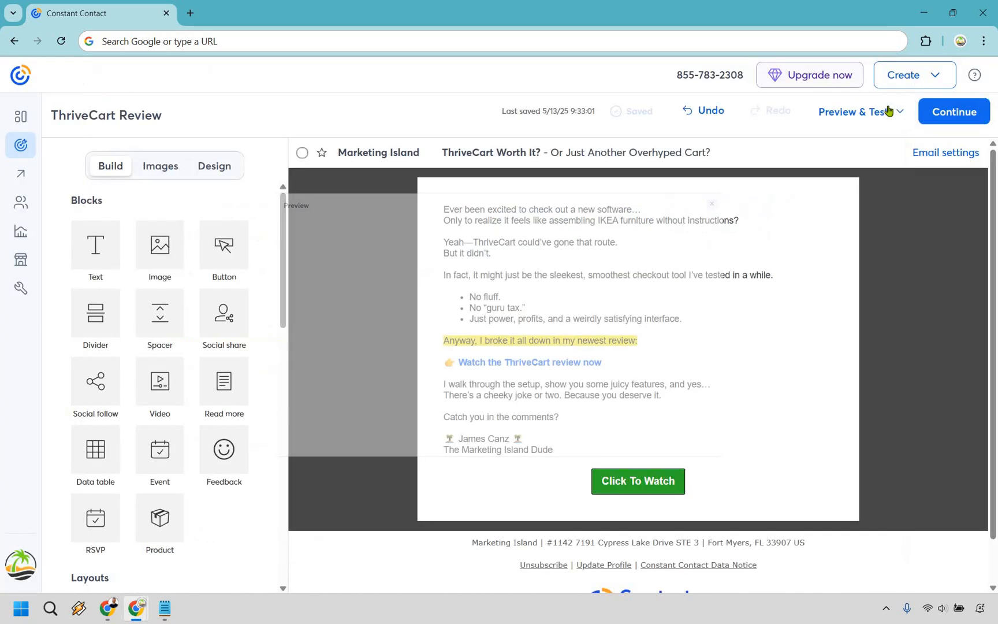
# Step: Continue to the send page for My Contacts and compare the mobile and desktop previews
pyautogui.click(963, 115)
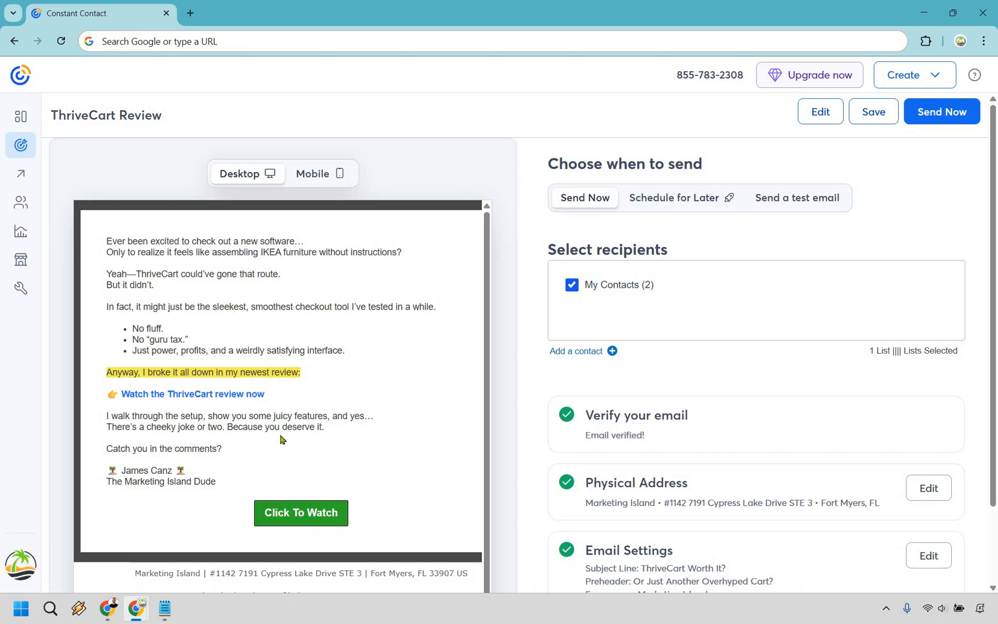
pyautogui.hscroll(2, 468, 447)
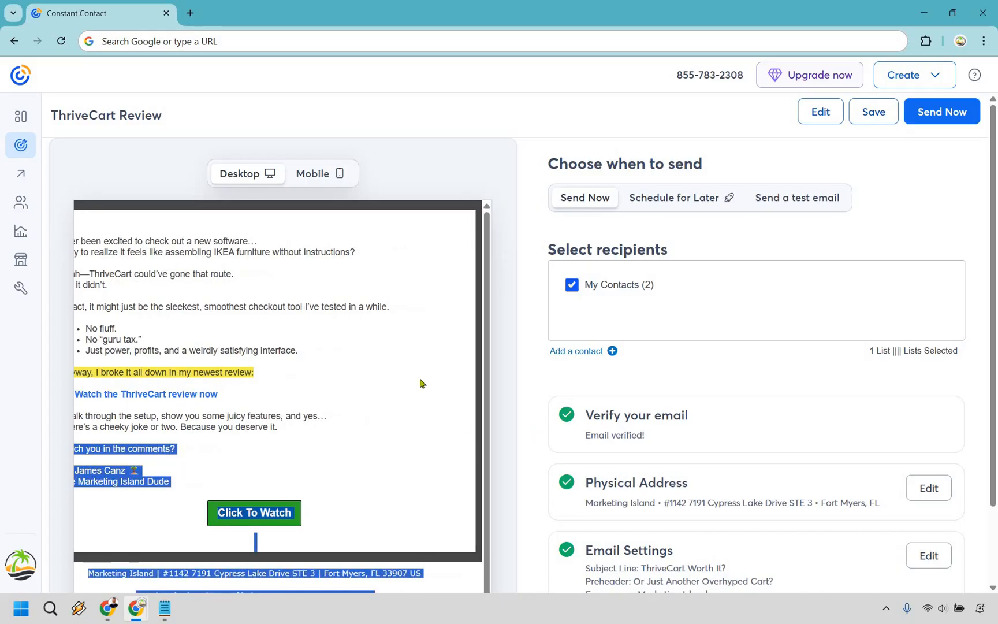
pyautogui.moveTo(329, 254); pyautogui.dragTo(330, 186)
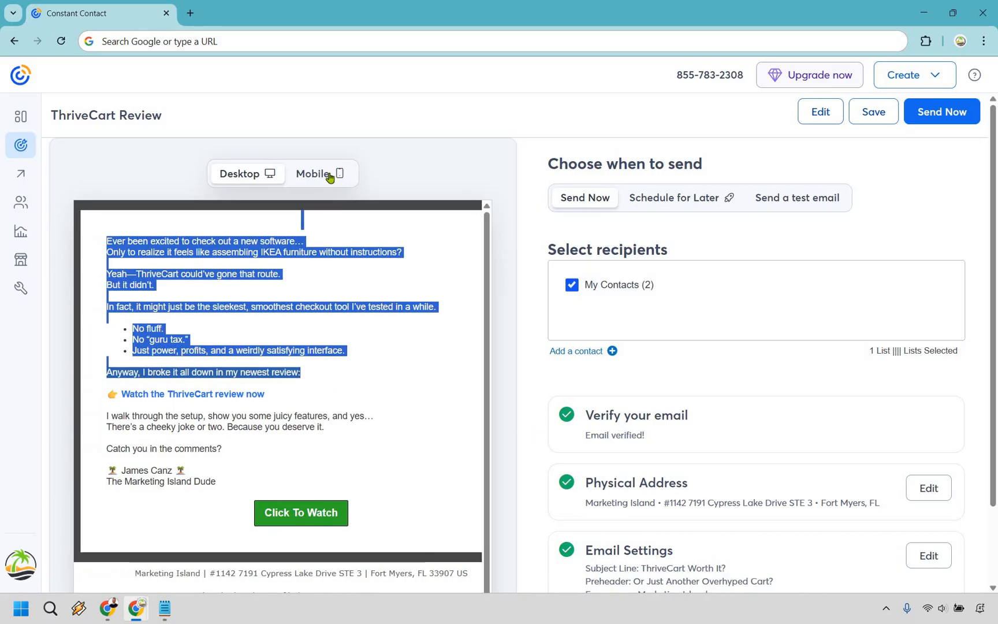
pyautogui.click(328, 178)
pyautogui.click(241, 178)
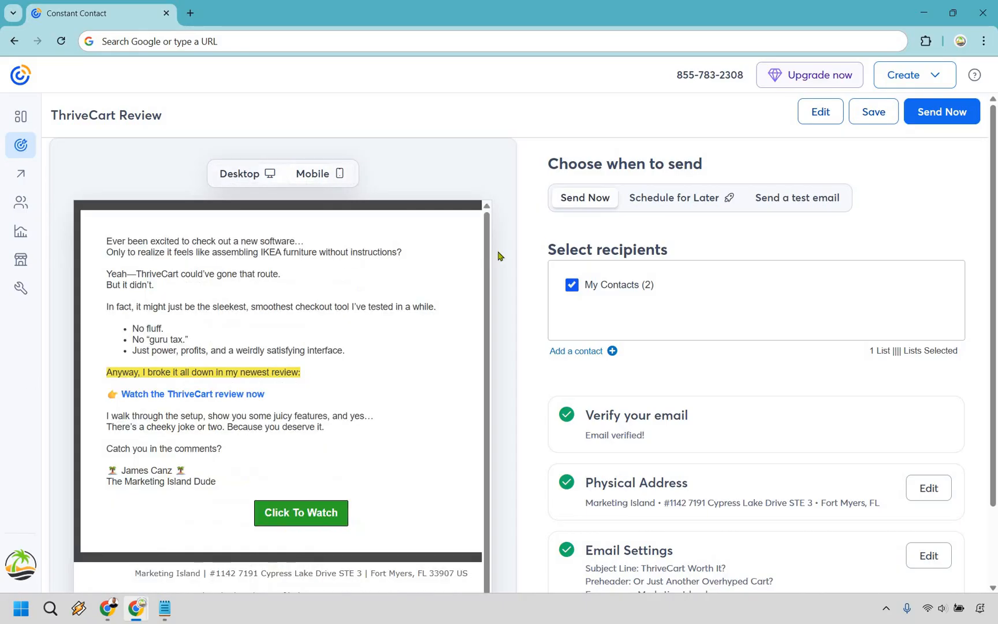